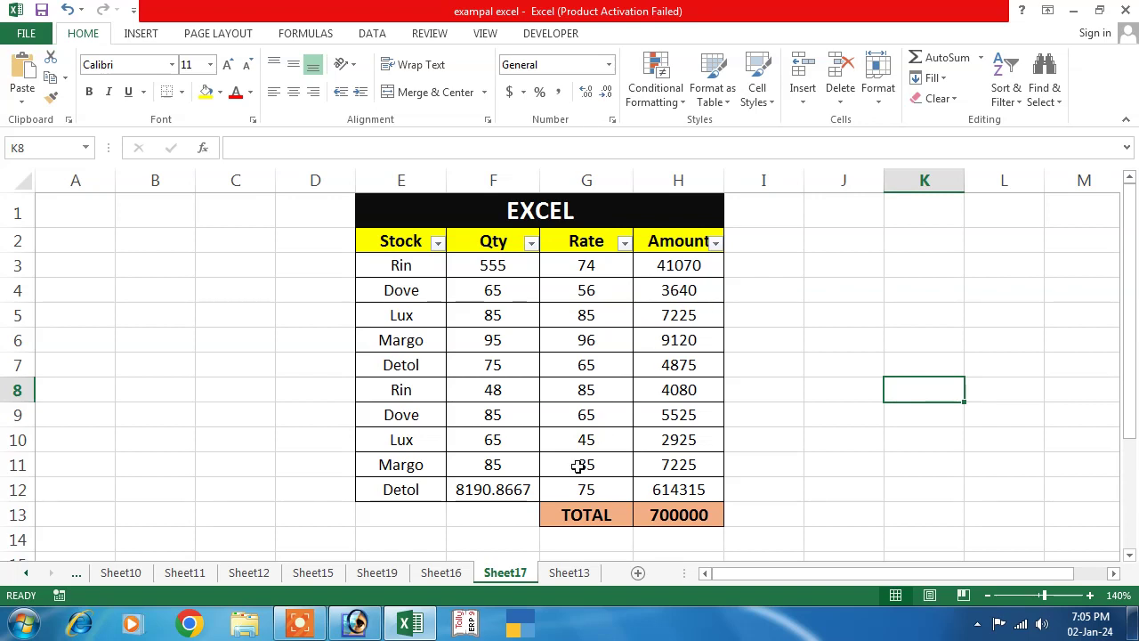
- Inspect the Stock, Qty and Amount cells, then select the stock table E1:H13
left_click(389, 272)
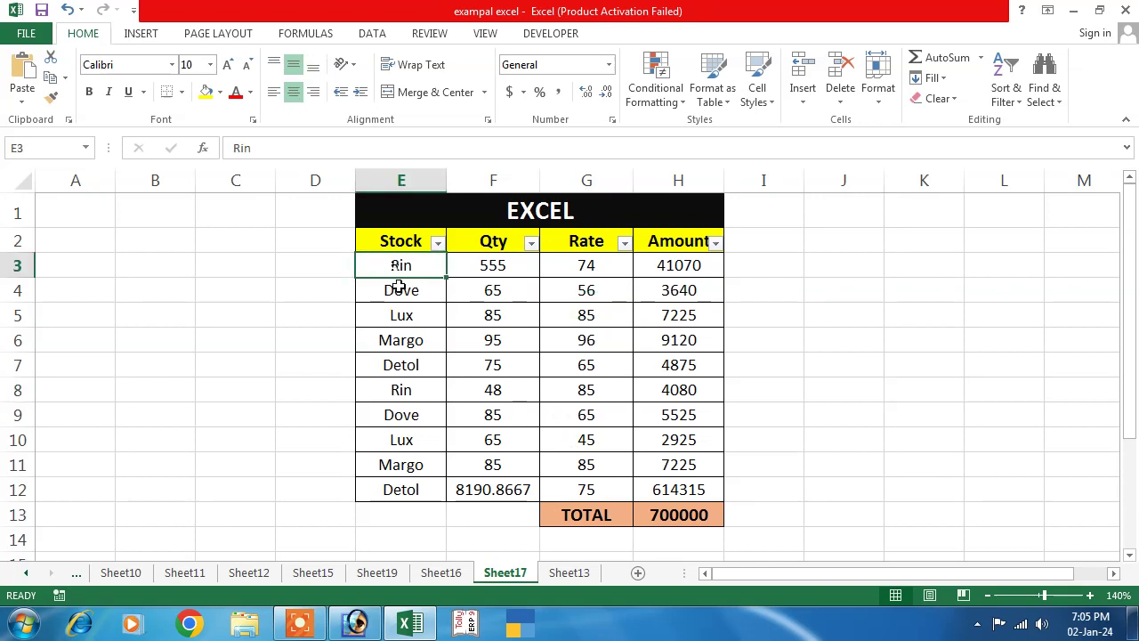
left_click(501, 264)
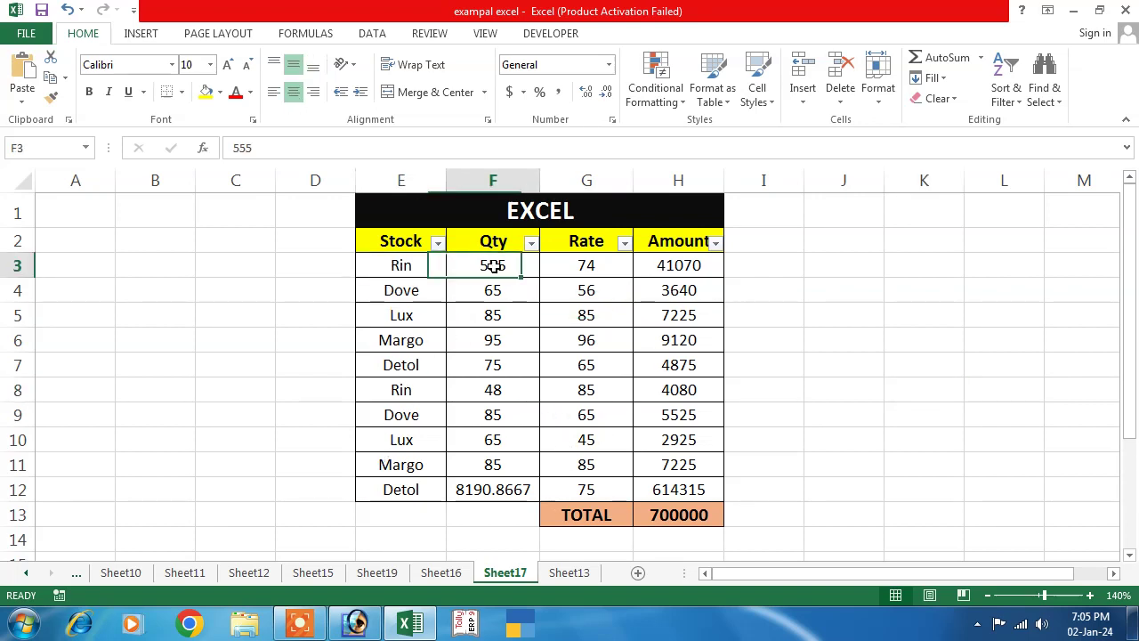
left_click(490, 490)
left_click(656, 417)
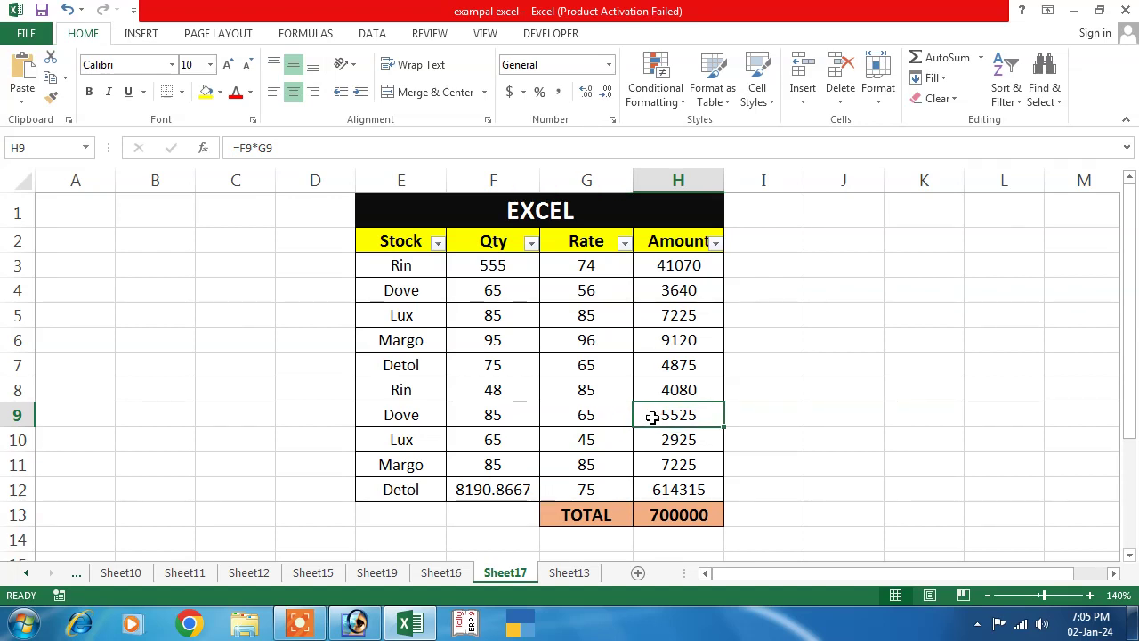
left_click(493, 415)
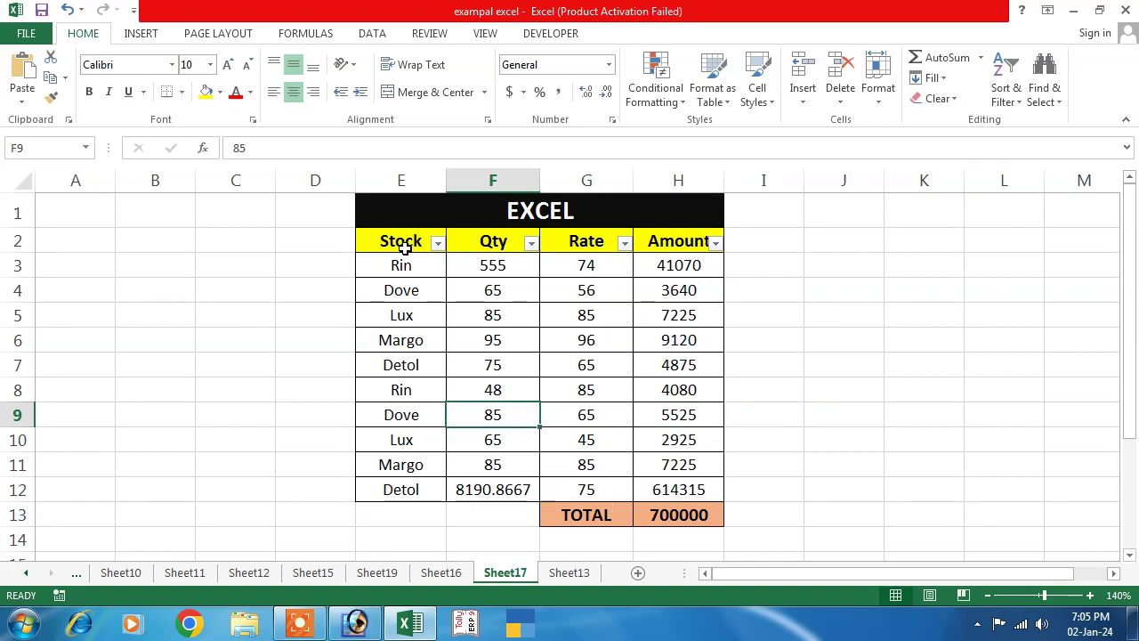
left_click(394, 223)
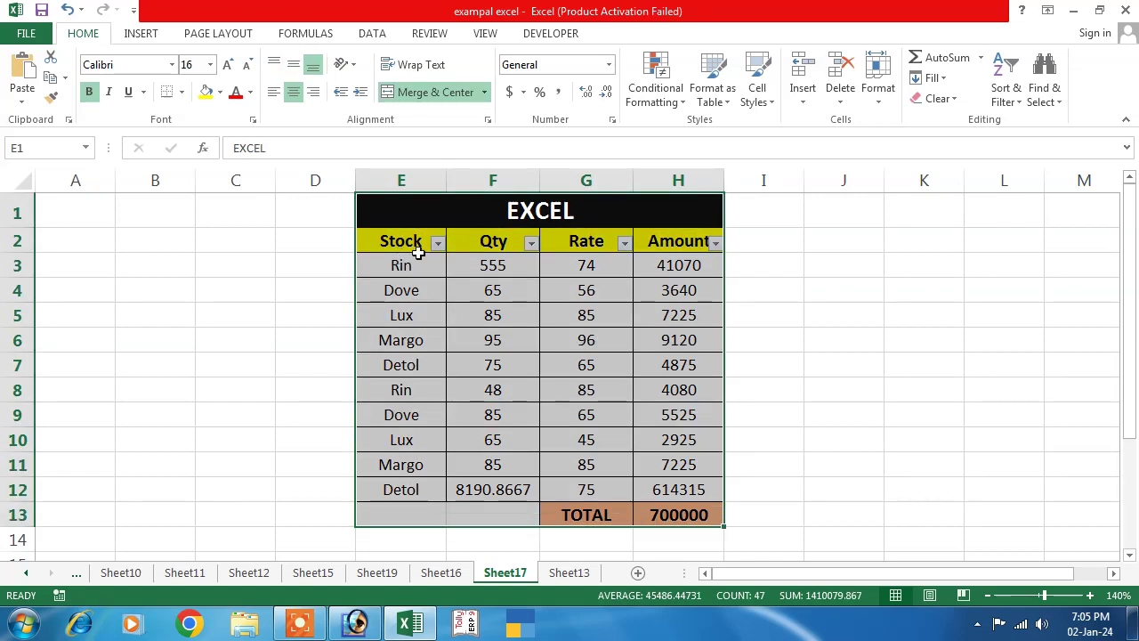
mouse_move(409, 222)
left_mouse_down()
mouse_move(657, 492)
mouse_move(659, 514)
left_mouse_up()
- Apply the custom number format ;;; to E1:H13 so every cell looks blank
left_click(612, 121)
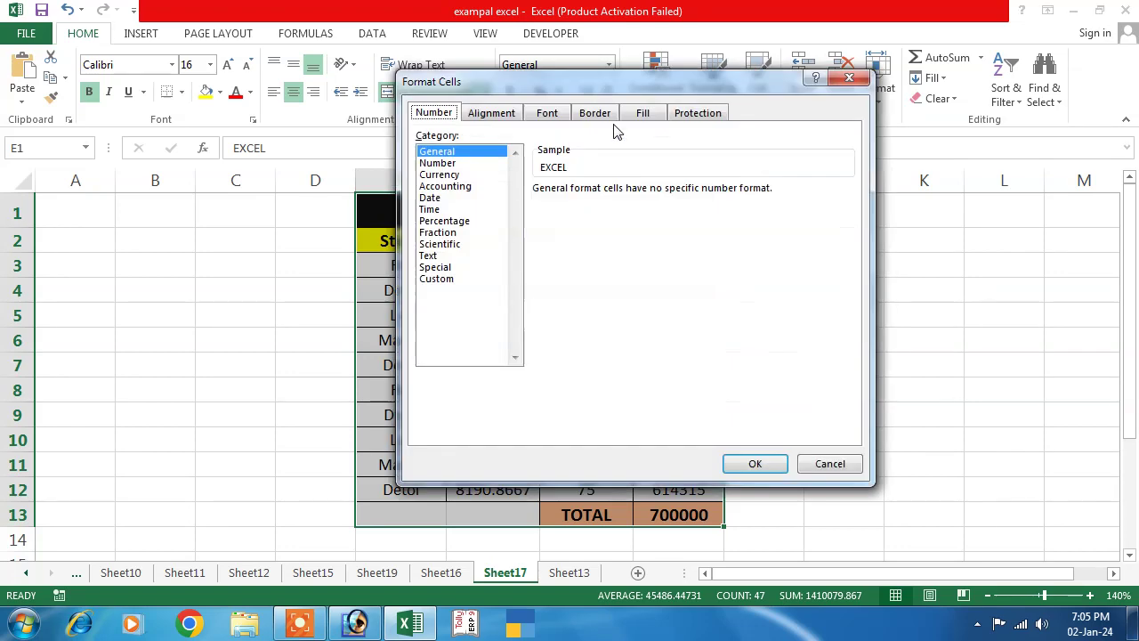
left_click(443, 280)
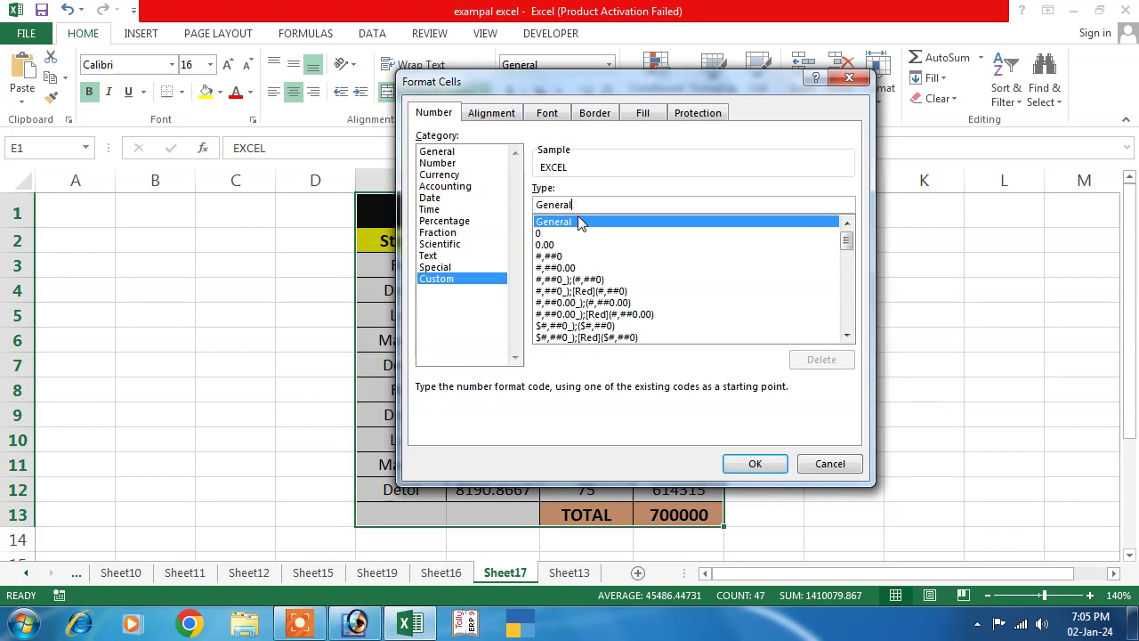
key("BackSpace")
key("BackSpace")
key("BackSpace")
key("BackSpace")
key("BackSpace")
key("BackSpace")
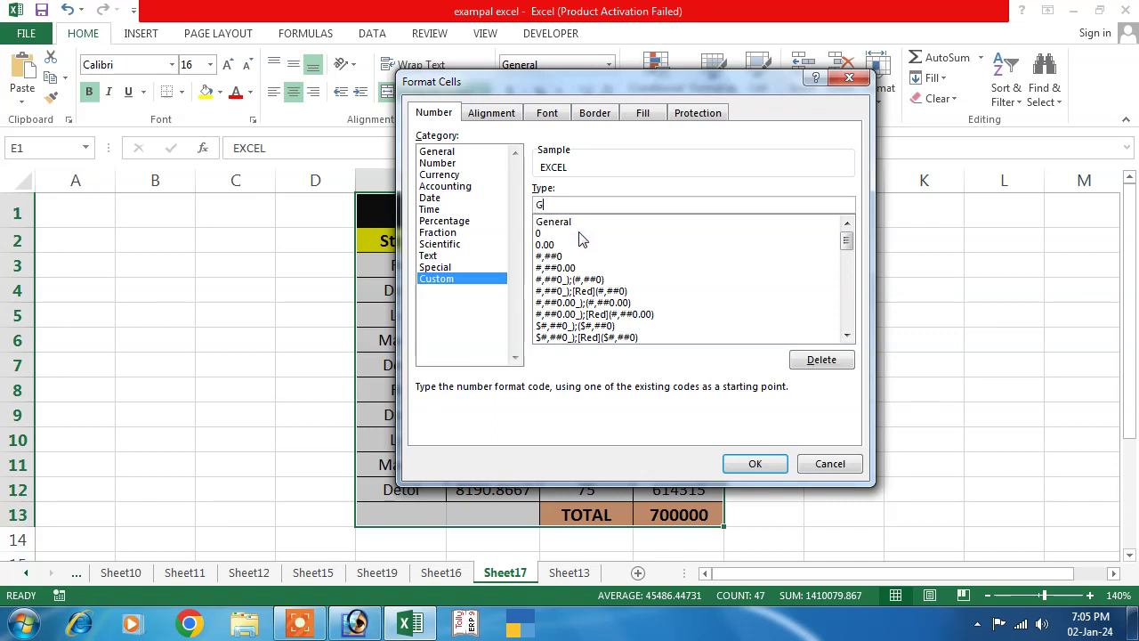
key("BackSpace")
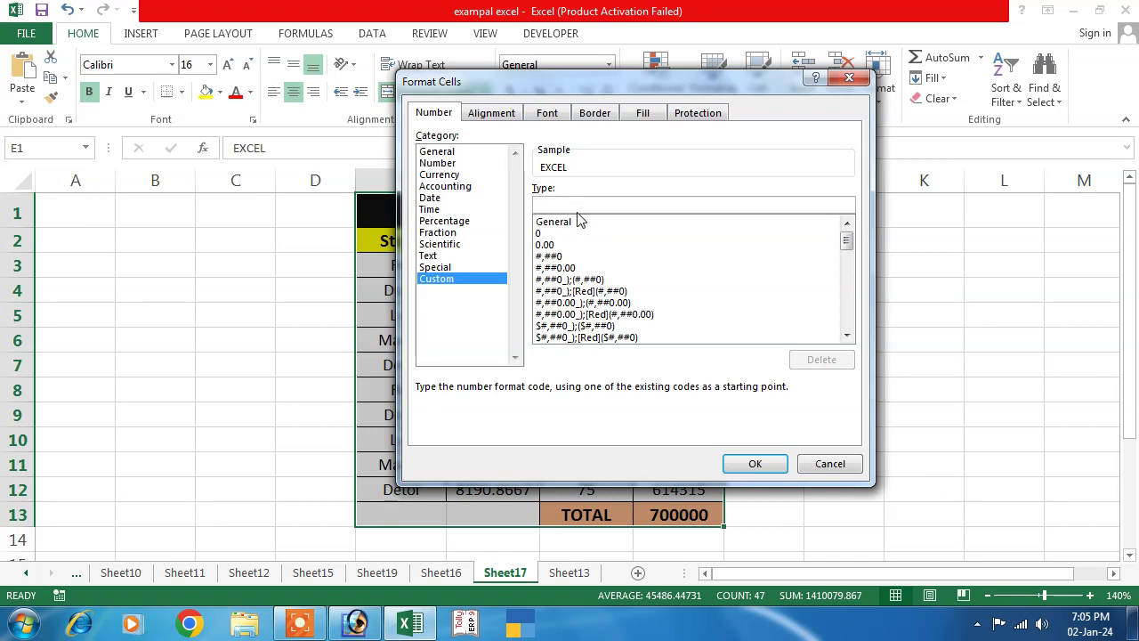
type(";;;")
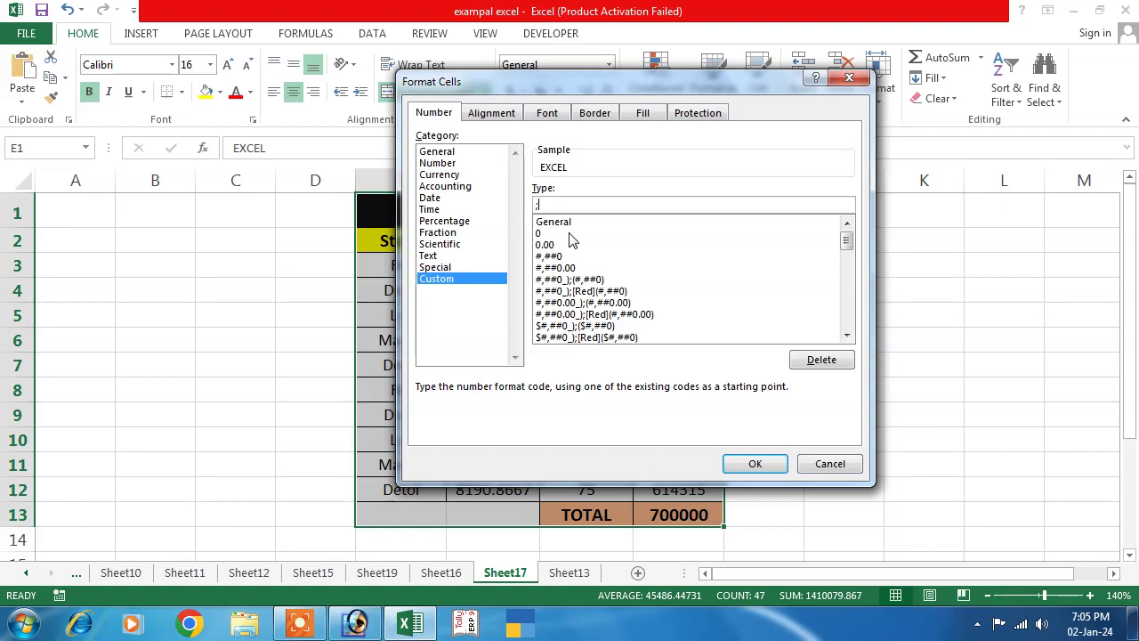
left_click(757, 466)
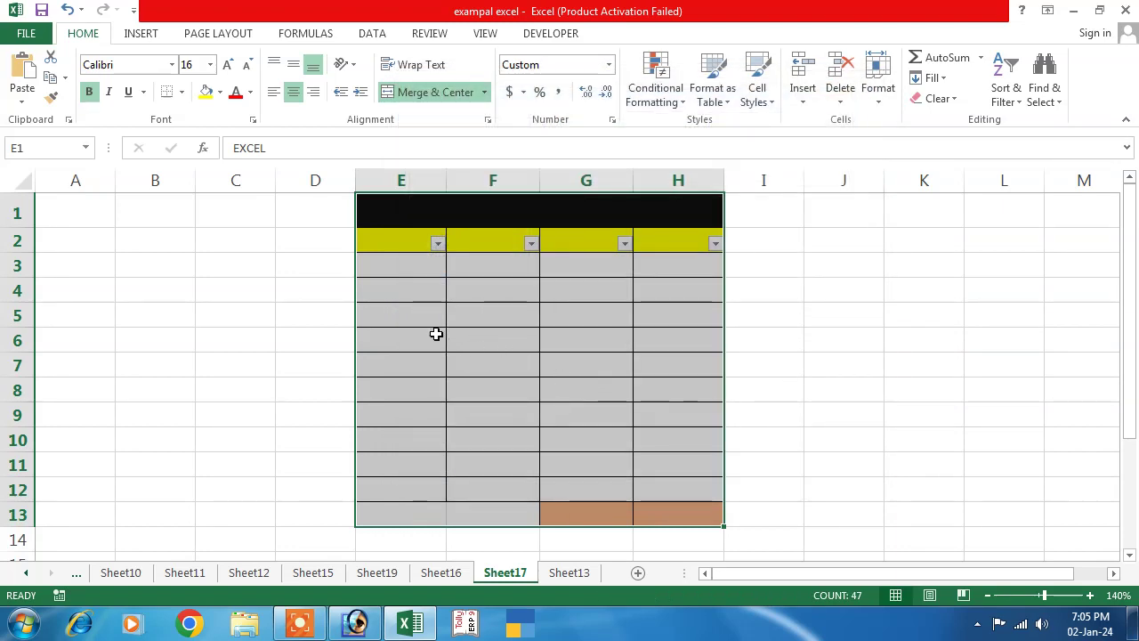
- Check the blanked cells and enter the test text 'fgfh' into hidden cell F5
left_click(247, 345)
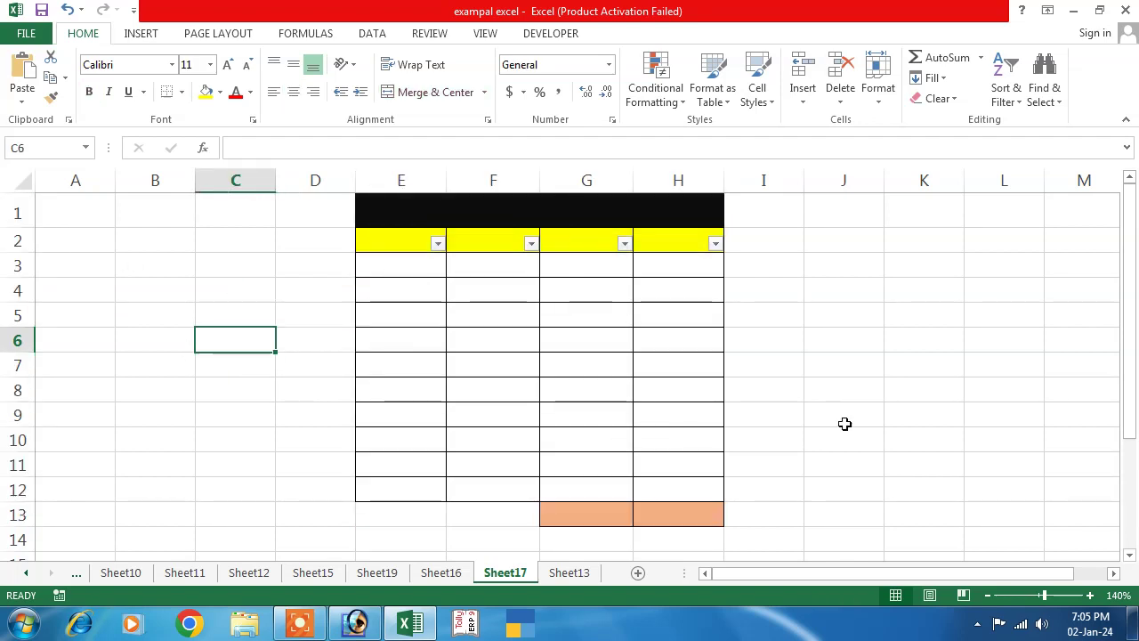
left_click(1004, 390)
left_click(290, 315)
left_click(585, 365)
left_click(492, 315)
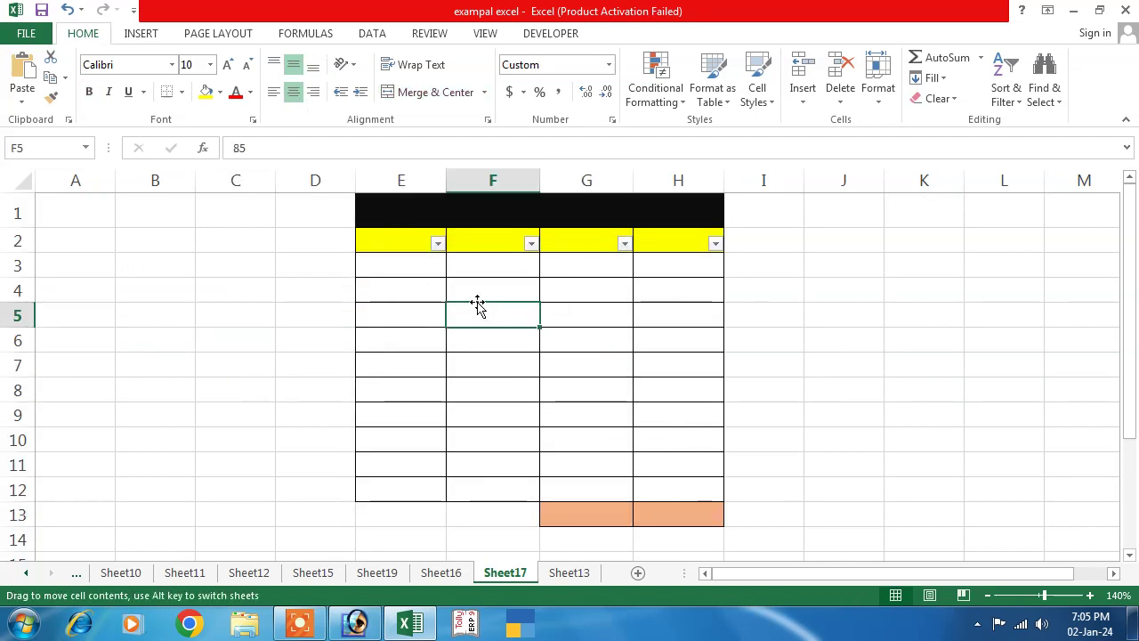
type("fgfh")
key("Return")
- Delete the erroring formula in H5 and reselect the whole stock table
left_click(461, 377)
left_click(926, 464)
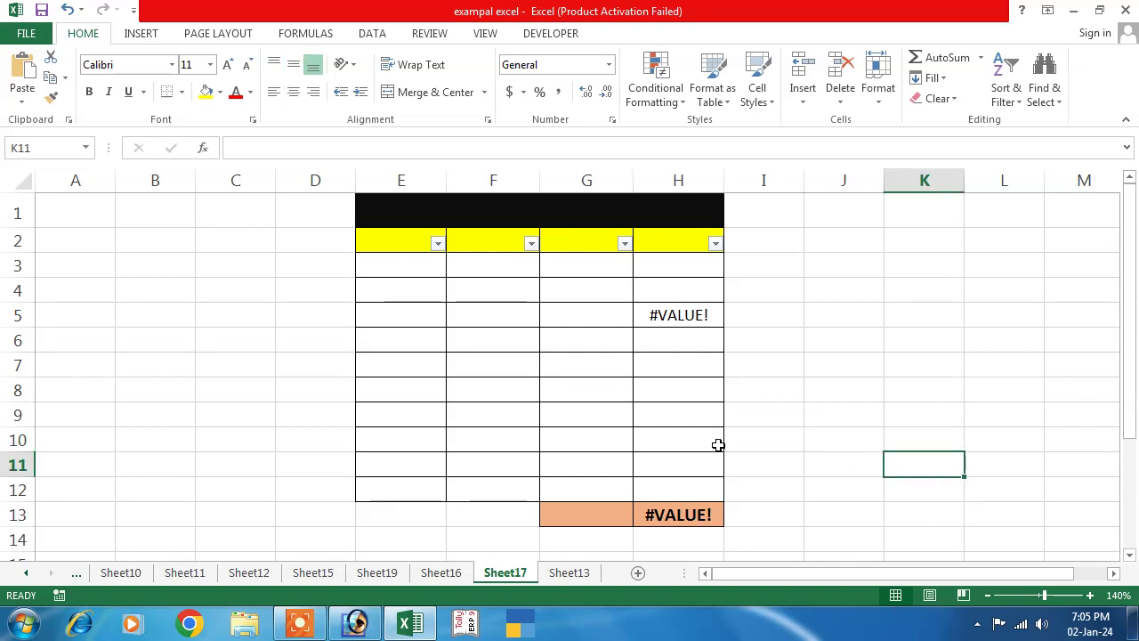
left_click(708, 326)
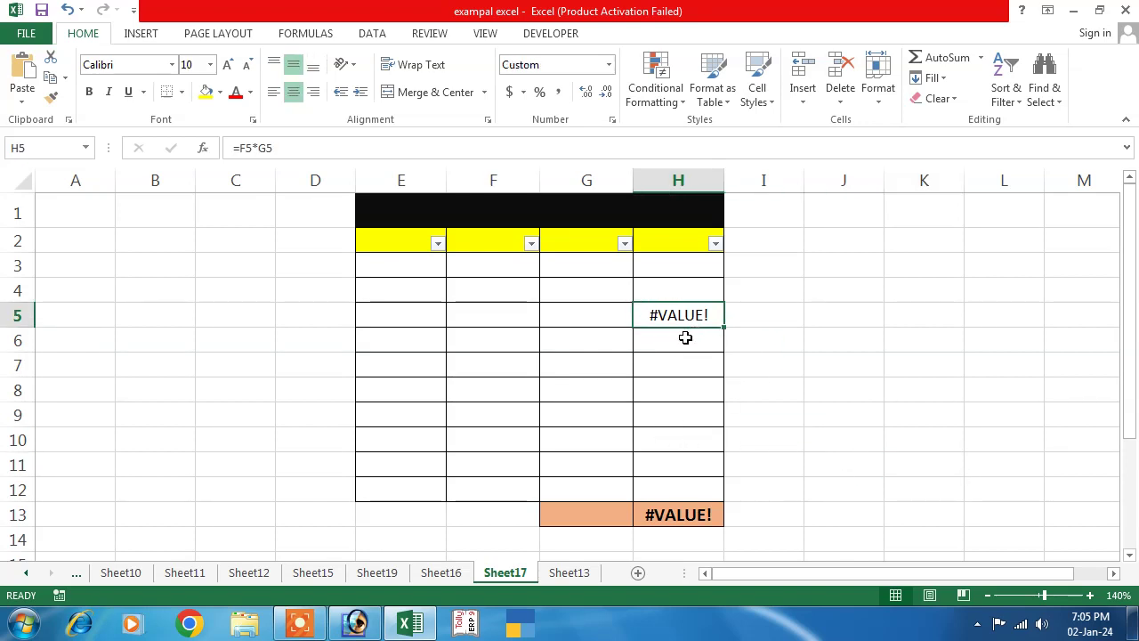
key("Delete")
left_click(888, 440)
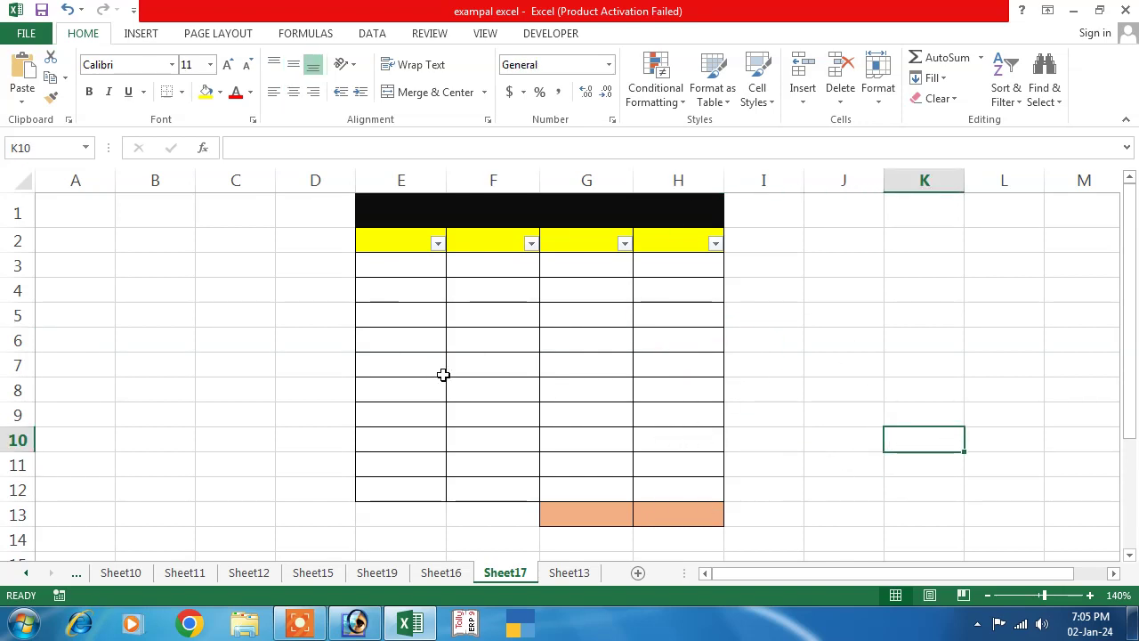
left_click_drag(364, 214, 641, 514)
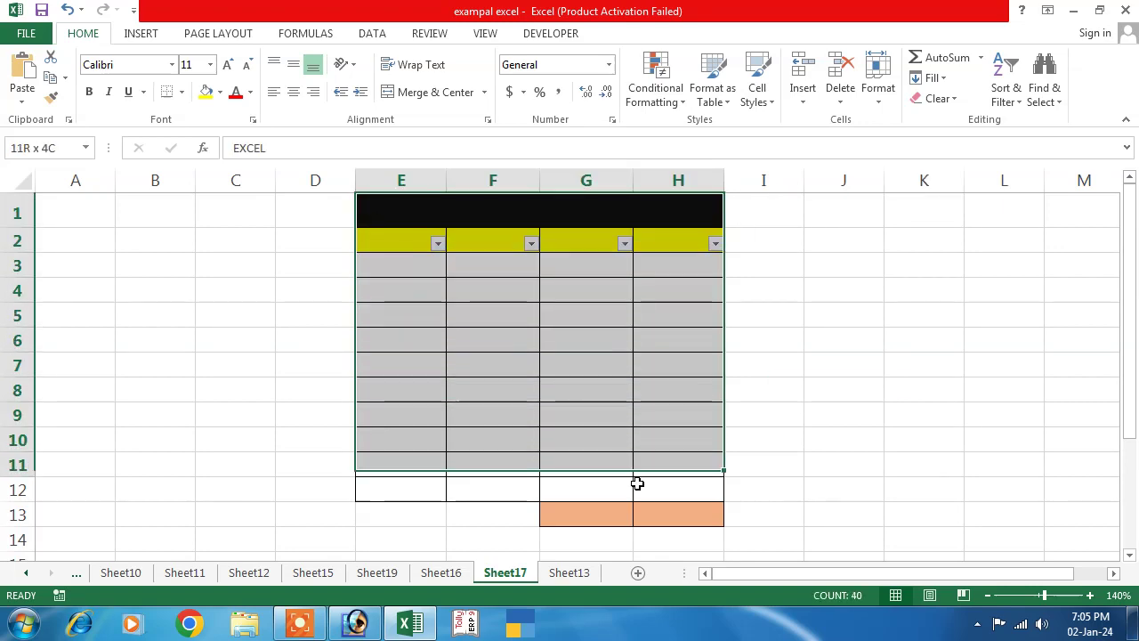
- Remove the ;;; code so the table shows its values in General format
left_click(612, 120)
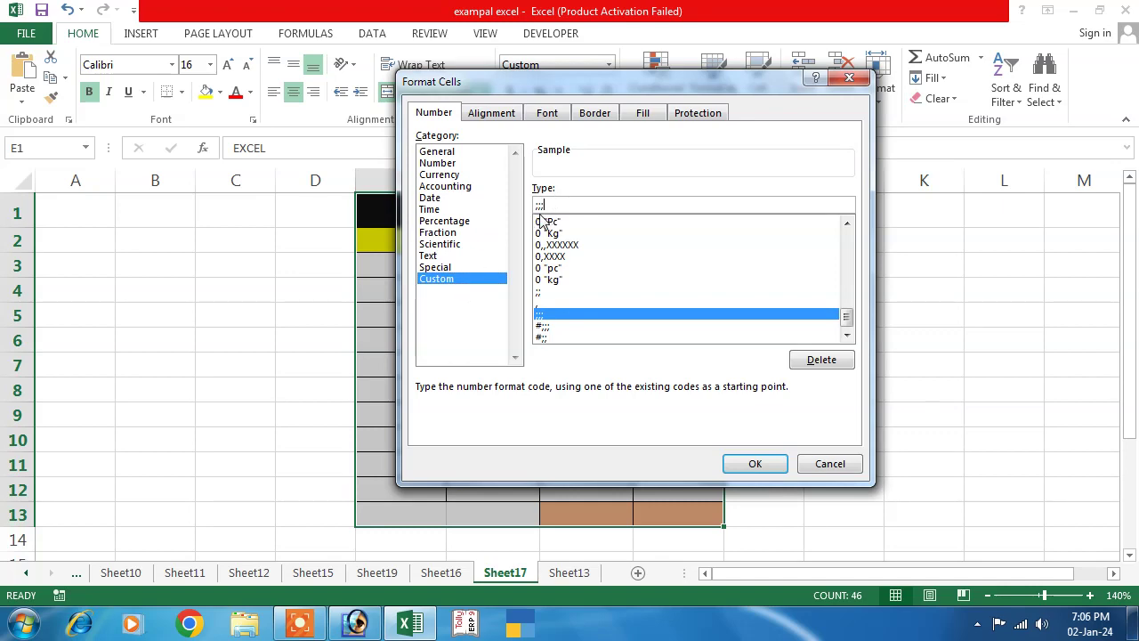
key("BackSpace")
key("BackSpace")
key("BackSpace")
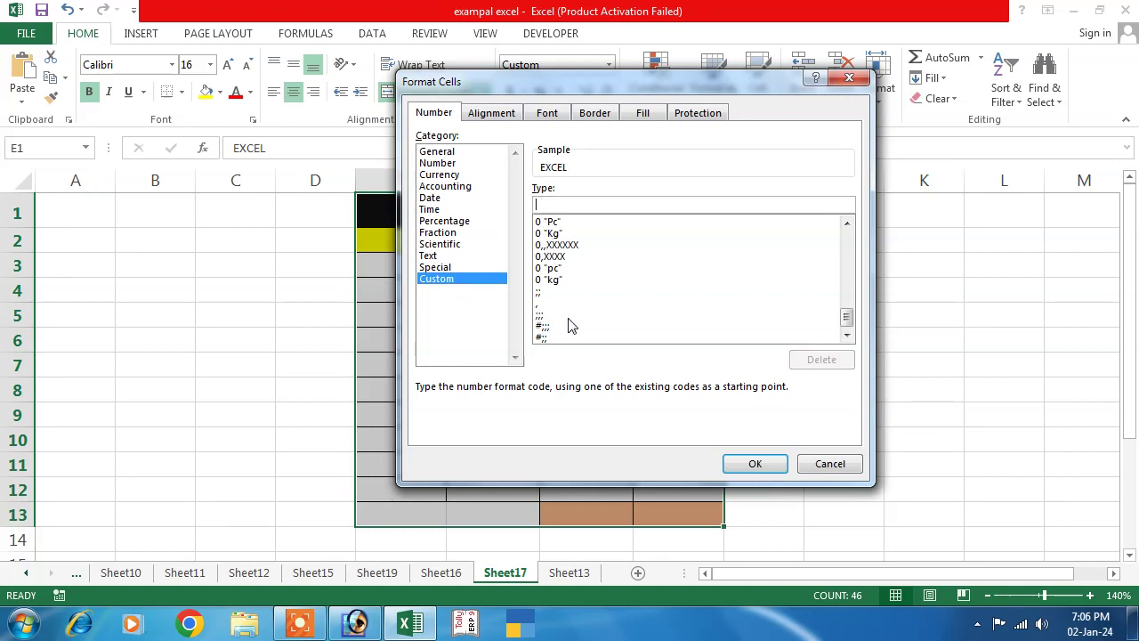
left_click(753, 463)
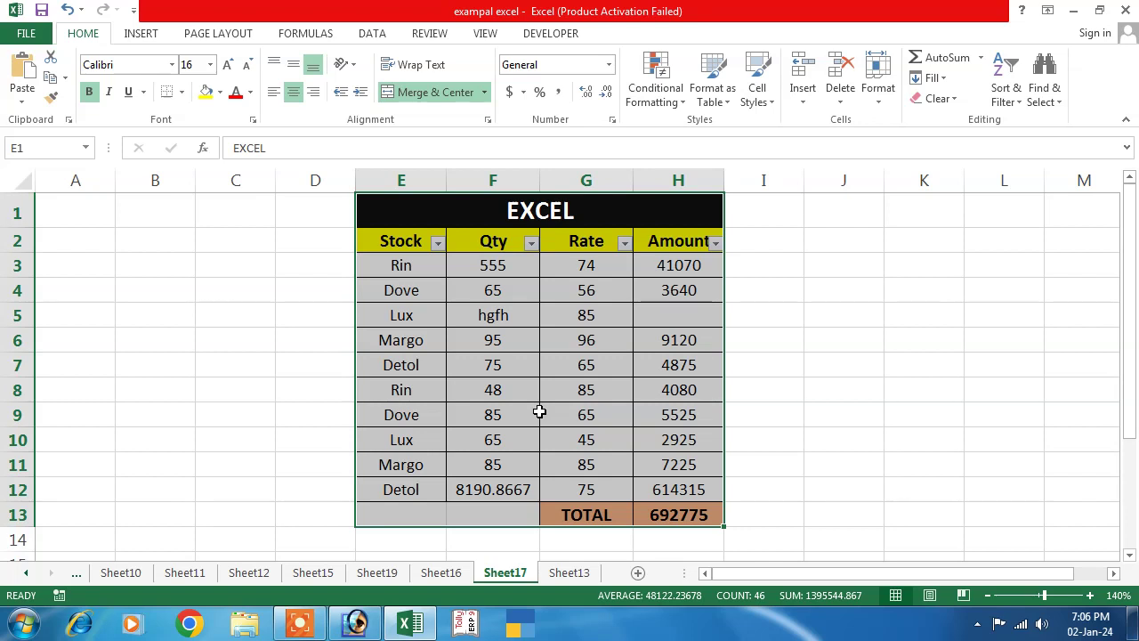
- Change F5's Qty to 84, refill H3's Amount formula down to H11, and reselect the table
left_click(502, 314)
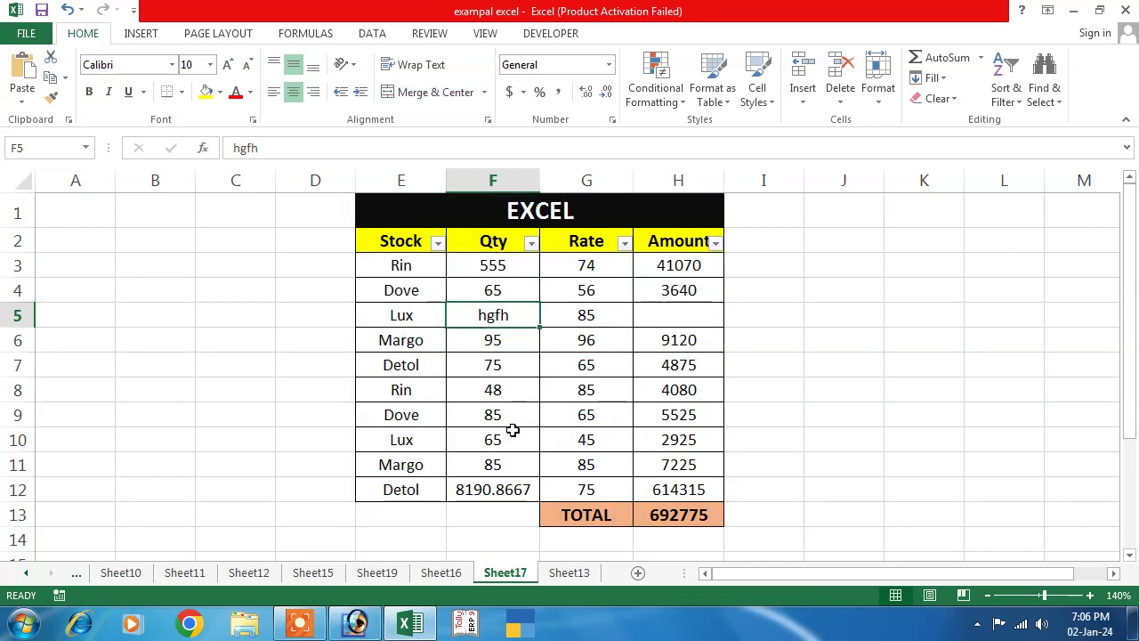
type("84")
key("Return")
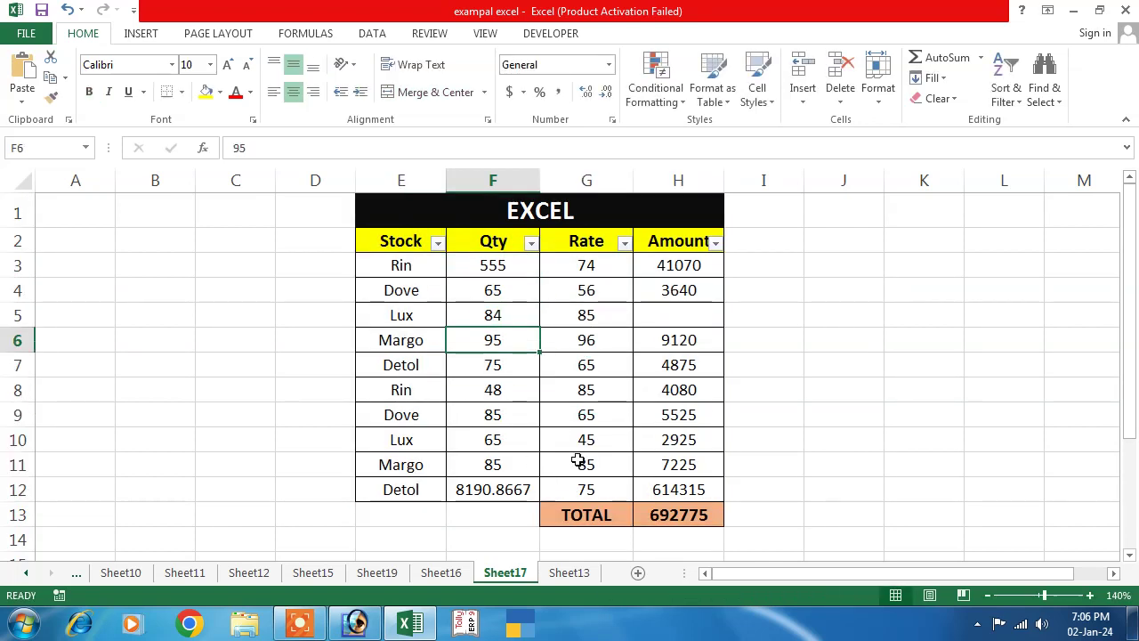
left_click(679, 274)
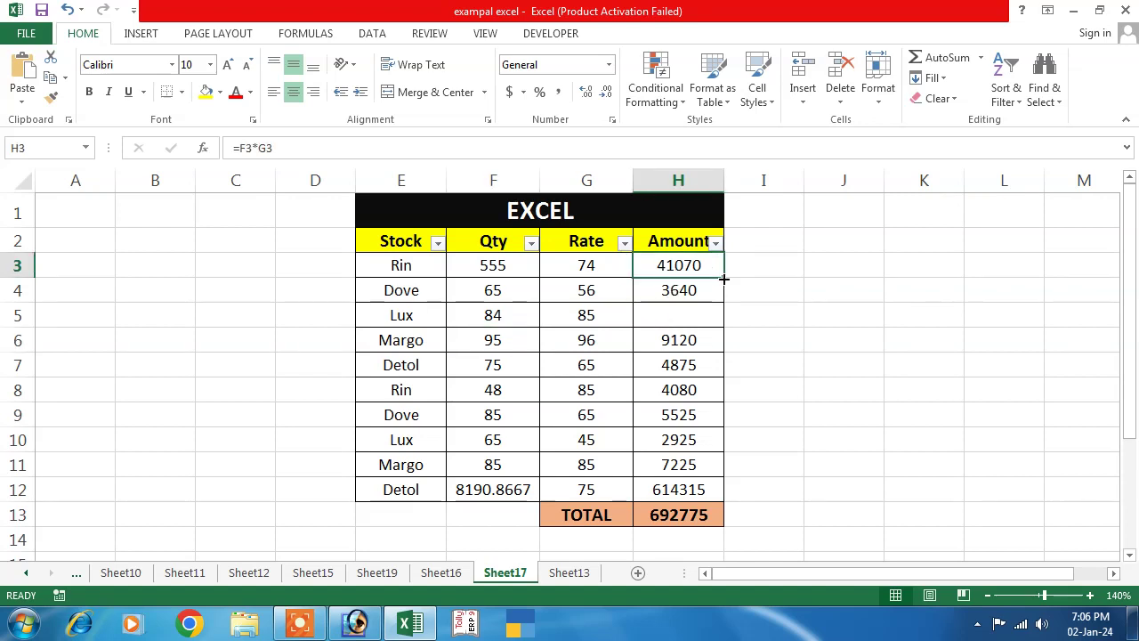
left_click_drag(723, 276, 727, 472)
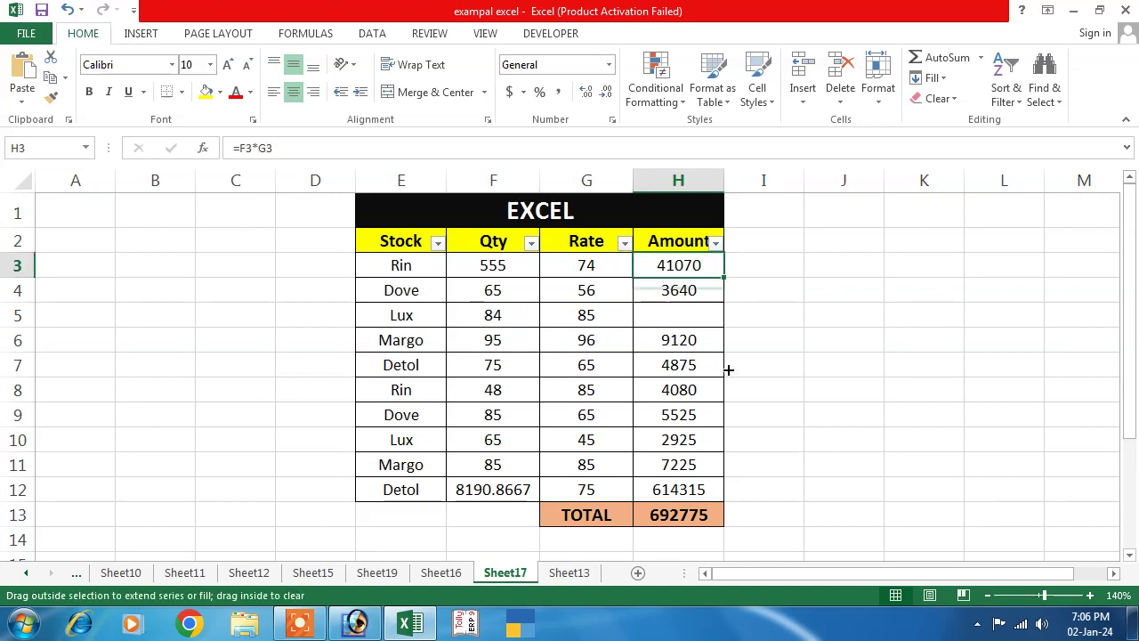
left_click(875, 465)
left_click(475, 360)
mouse_move(401, 216)
left_mouse_down()
mouse_move(649, 453)
mouse_move(658, 515)
left_mouse_up()
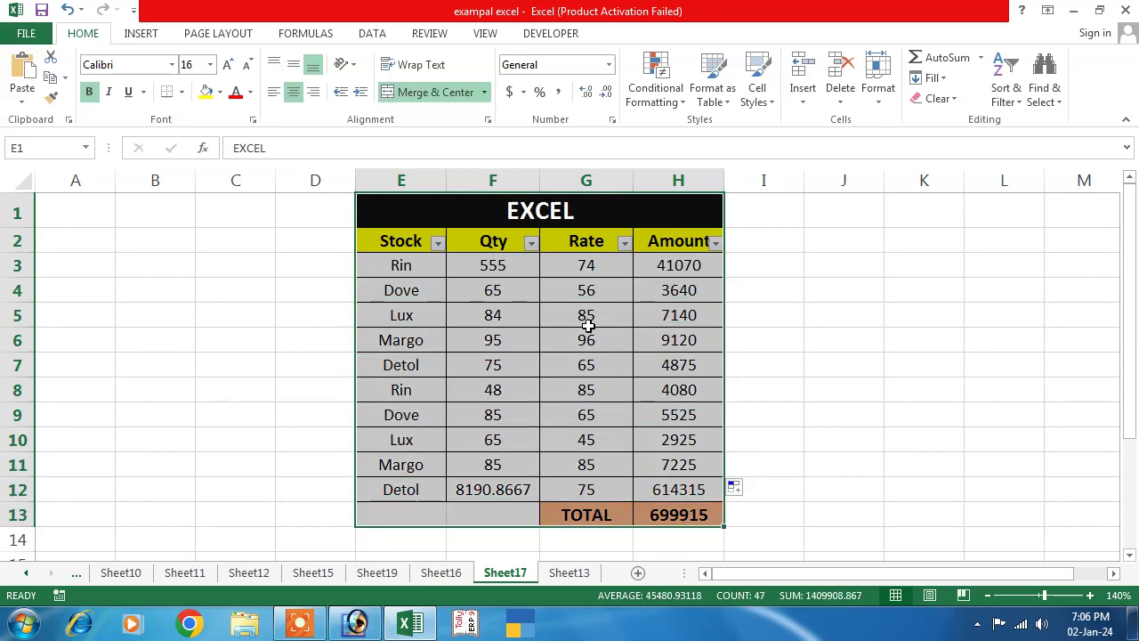
- Apply the #;; custom number format to the stock table
left_click(613, 119)
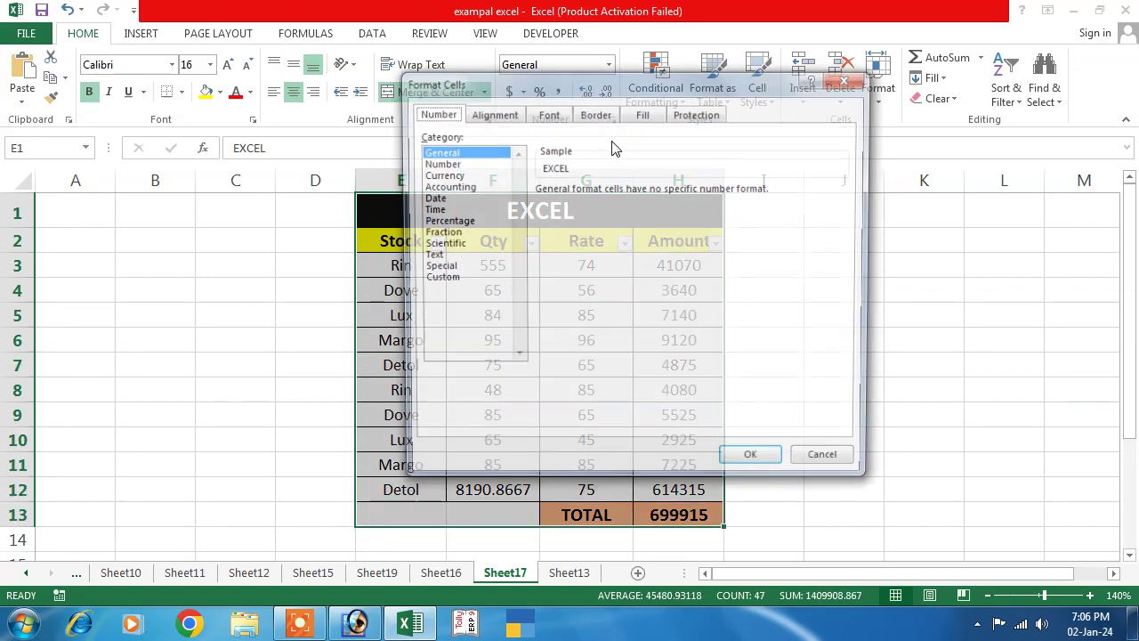
left_click(438, 280)
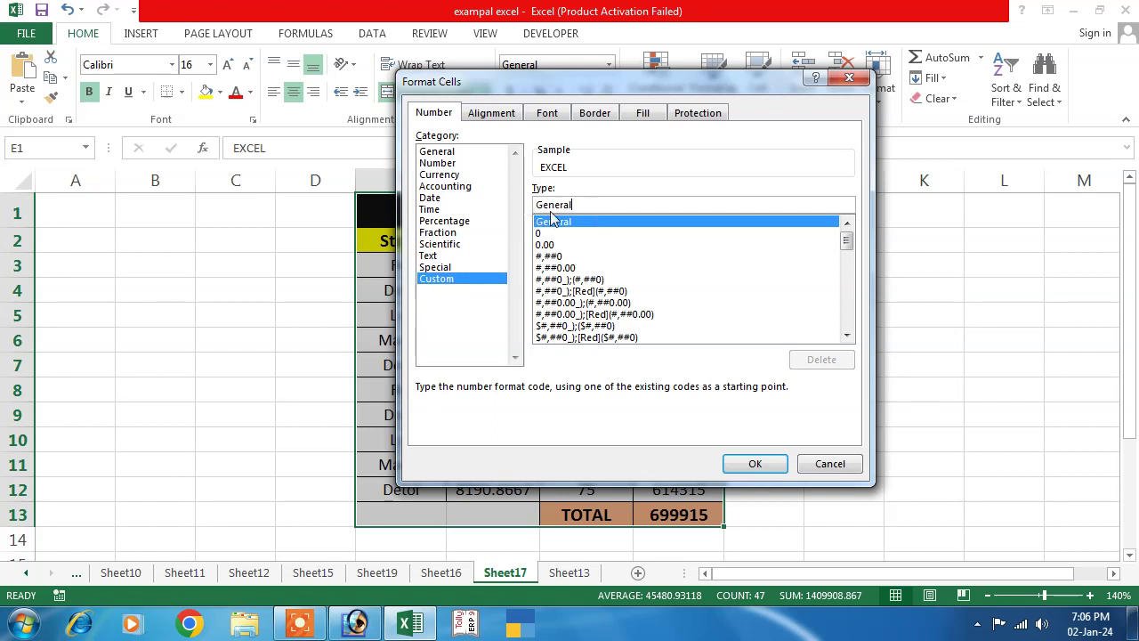
key("BackSpace")
key("BackSpace")
key("BackSpace")
key("BackSpace")
key("BackSpace")
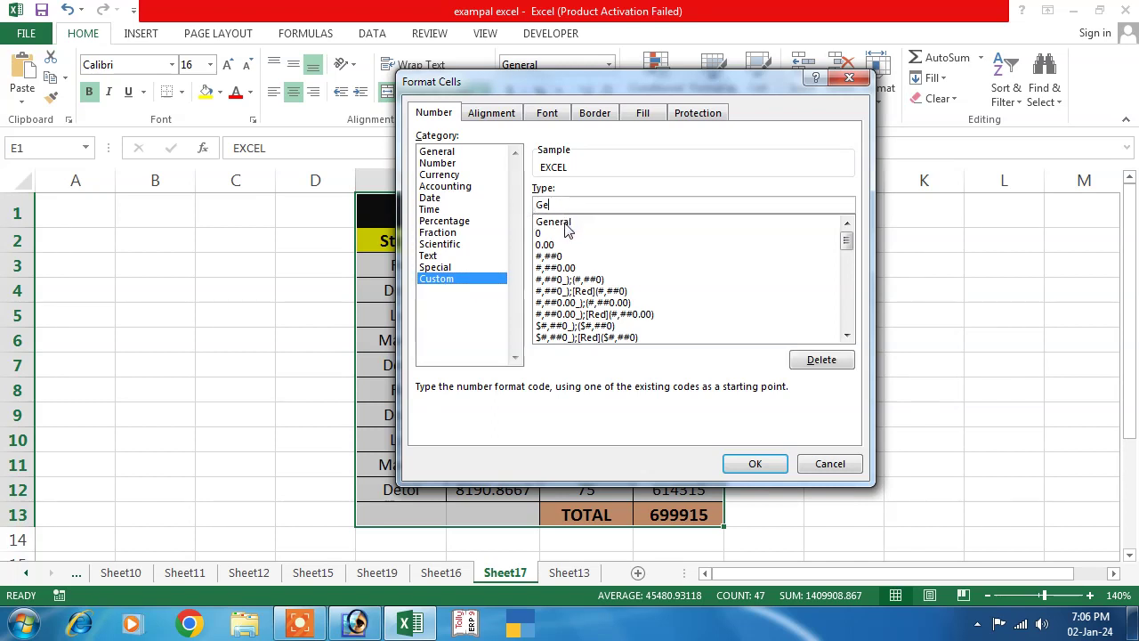
key("BackSpace")
key("BackSpace")
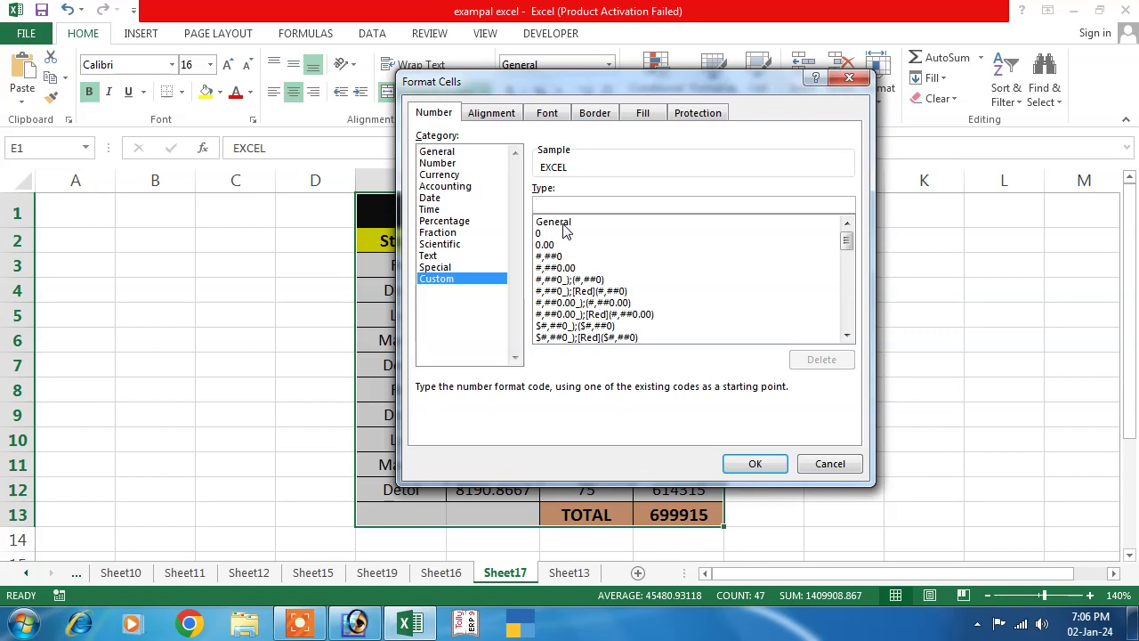
type("#;;")
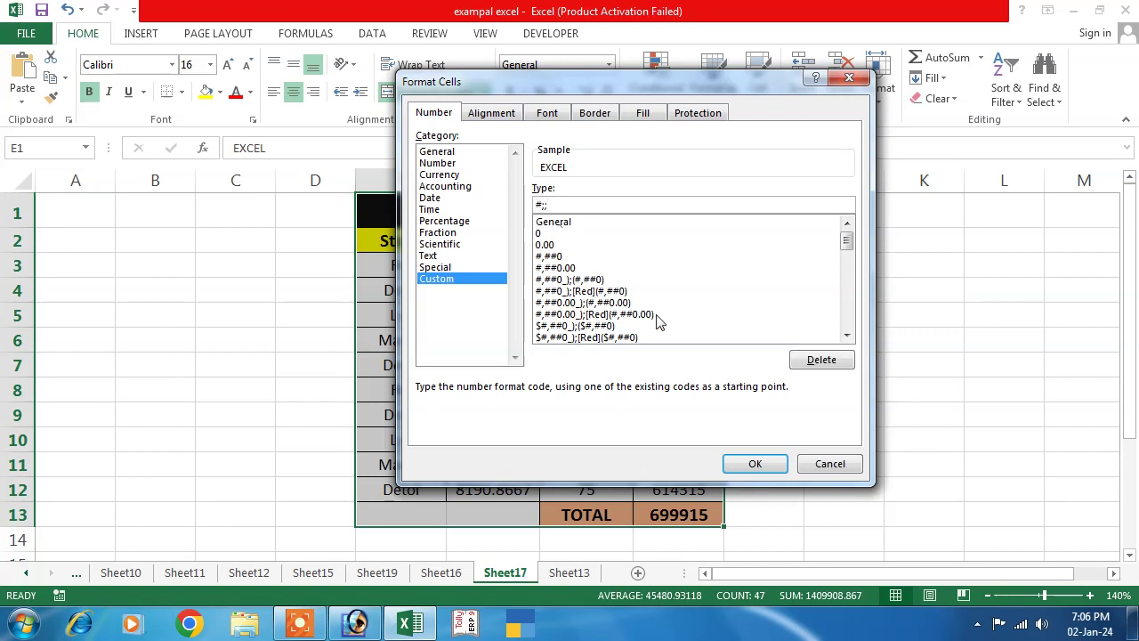
left_click(739, 463)
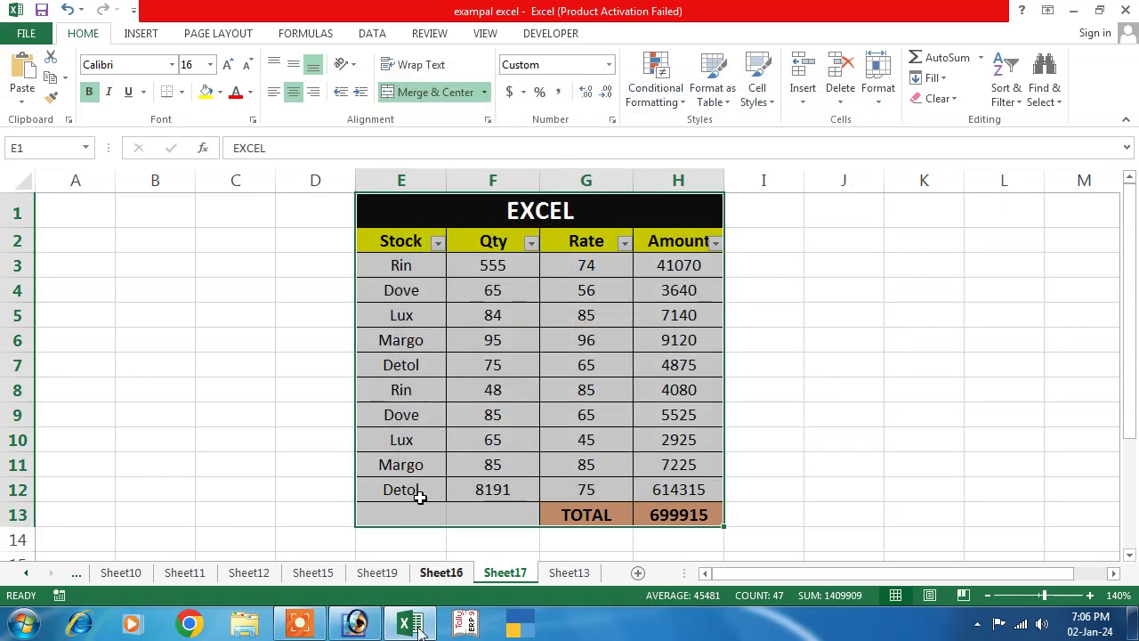
- Confirm F12 now shows 8191 and reselect the stock table E1:H13
left_click(463, 496)
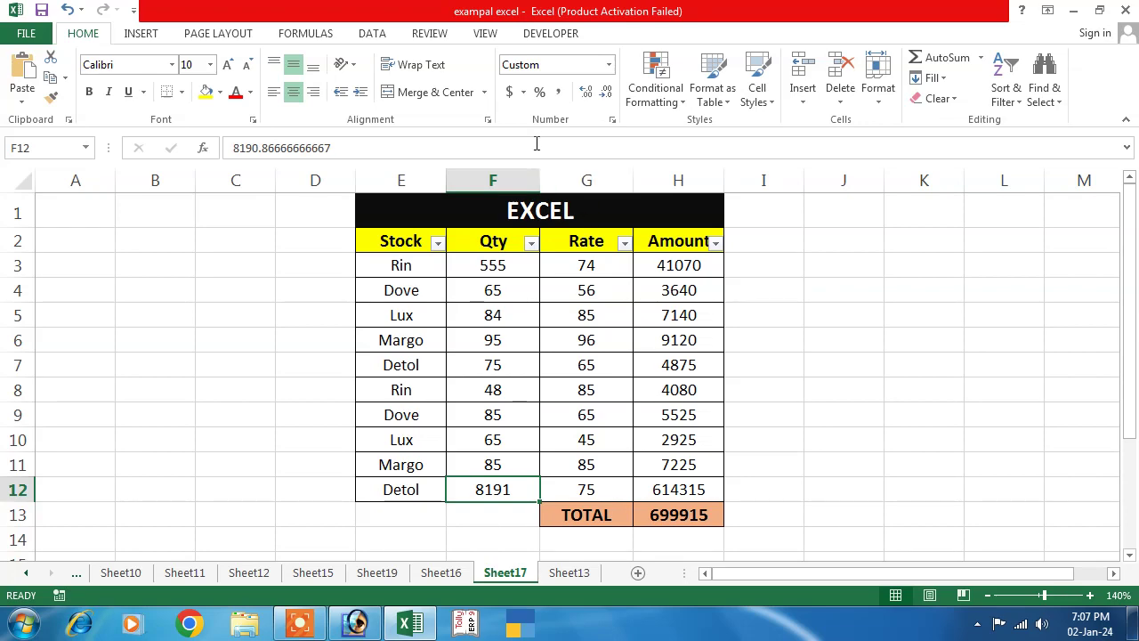
left_click(447, 211)
left_click_drag(484, 266, 600, 512)
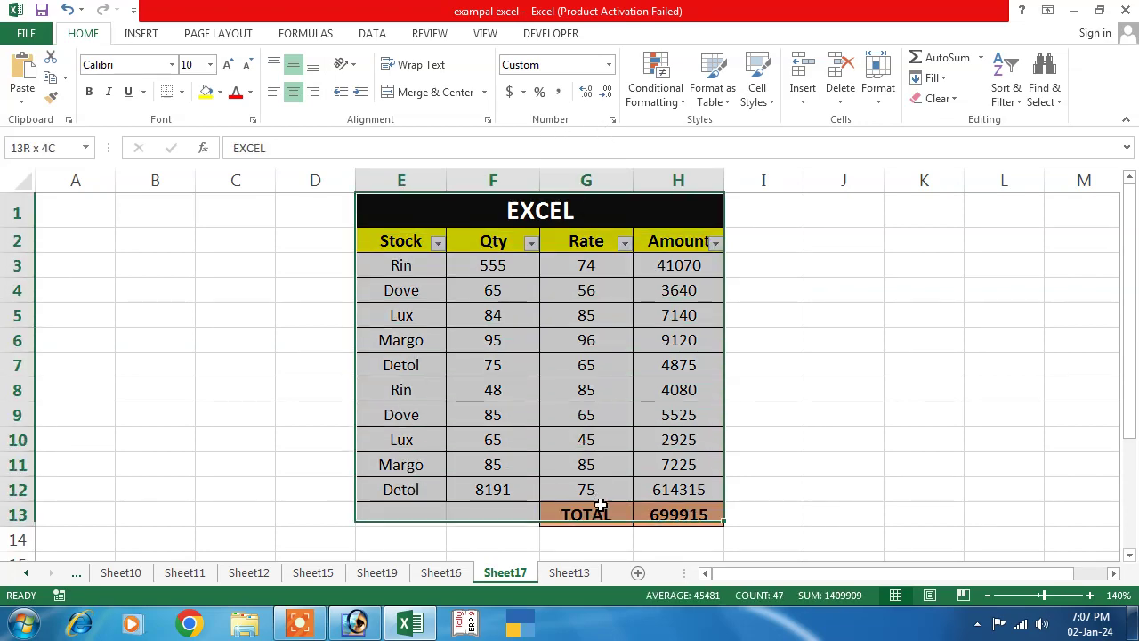
- Clear the custom format code to return the table to General format
left_click(613, 119)
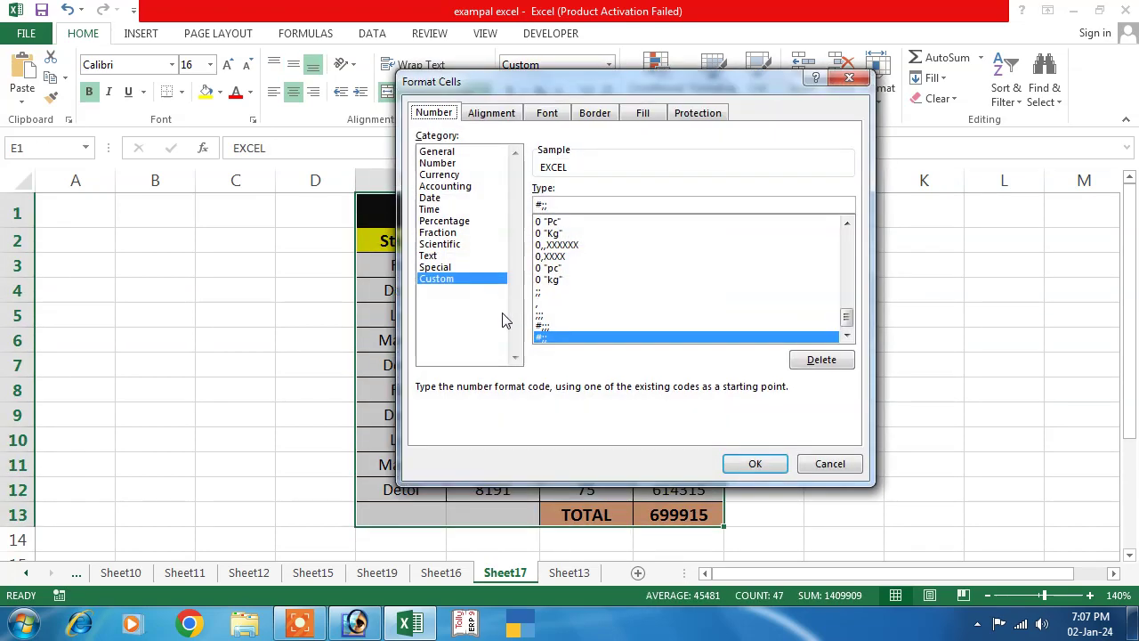
left_click(545, 206)
key("BackSpace")
key("BackSpace")
key("BackSpace")
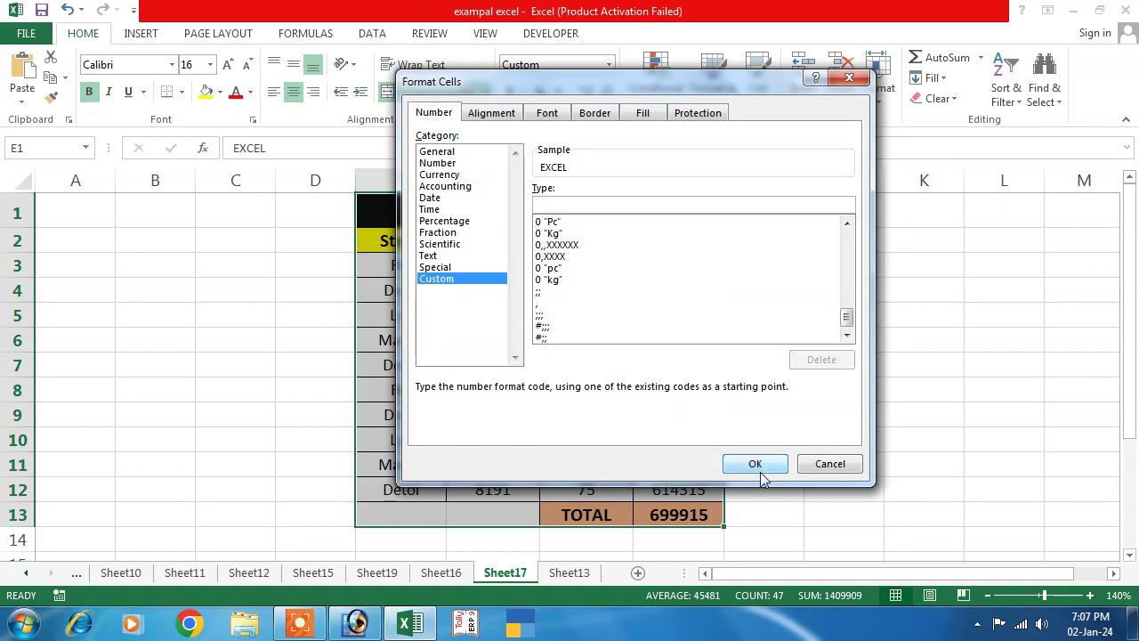
left_click(755, 463)
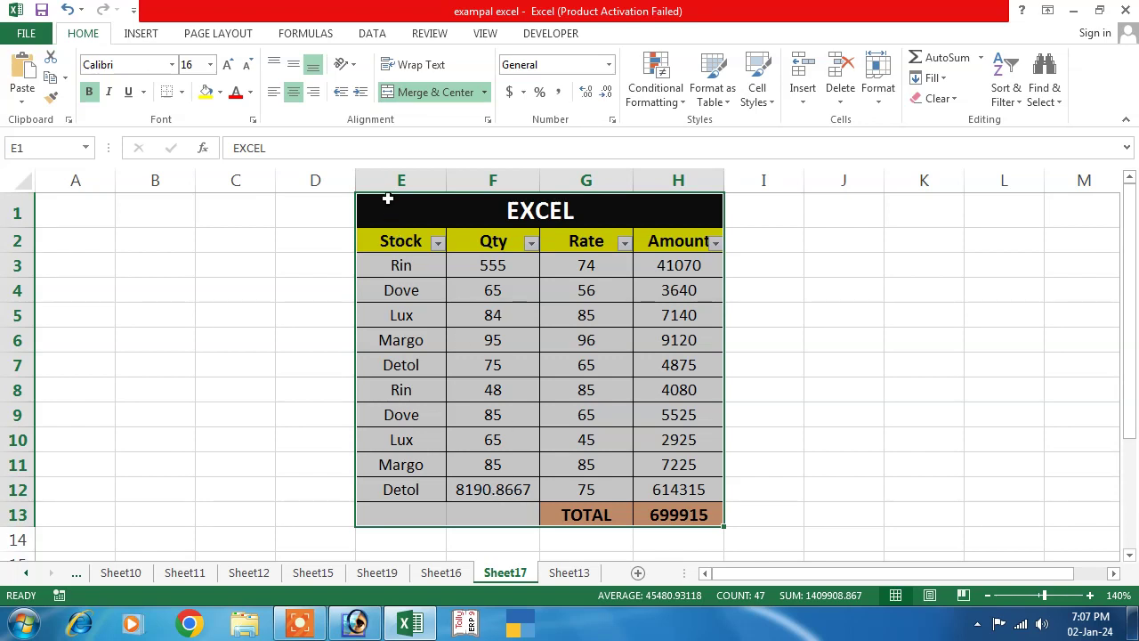
- Reselect E1:H13 and apply the ;; custom format to hide all numbers
left_click_drag(388, 199, 618, 512)
left_click(613, 119)
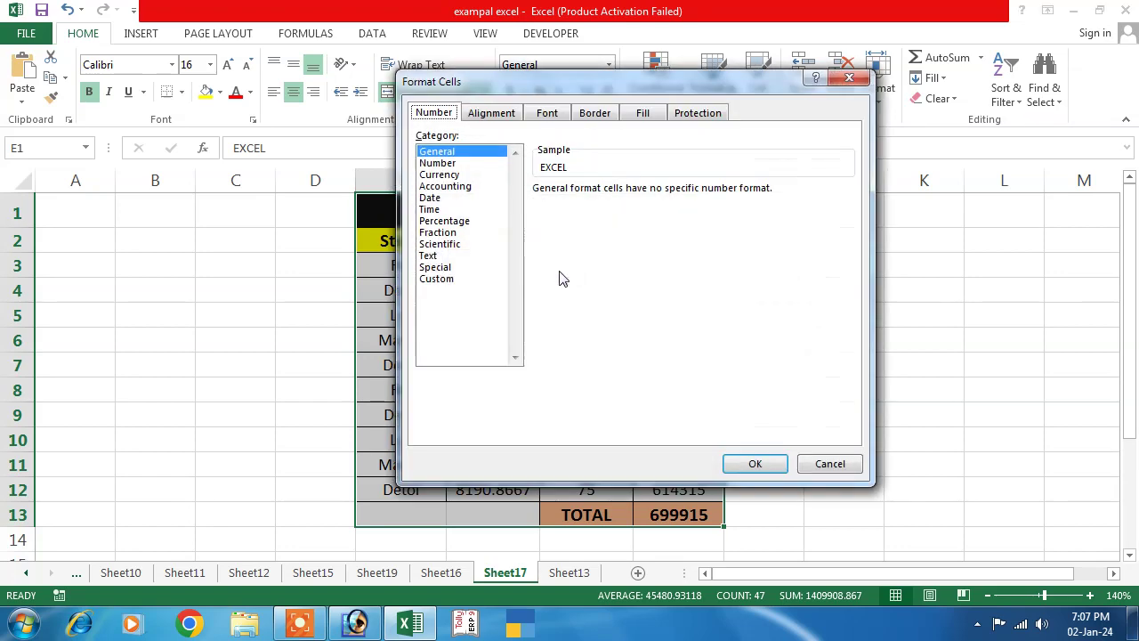
left_click(443, 281)
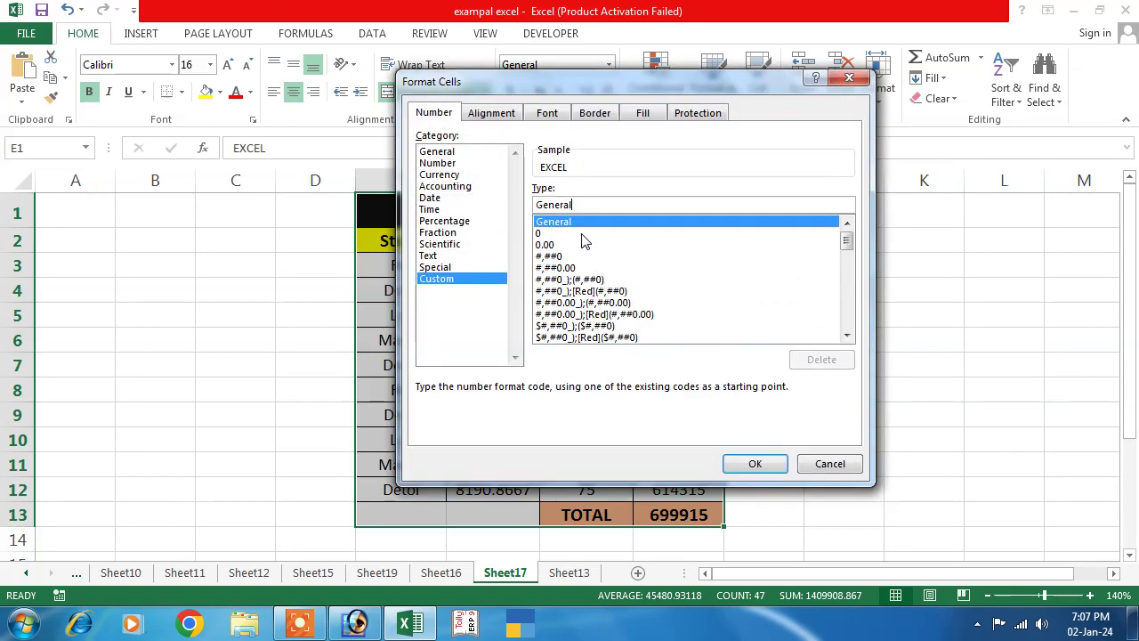
key("BackSpace")
key("BackSpace")
key("BackSpace")
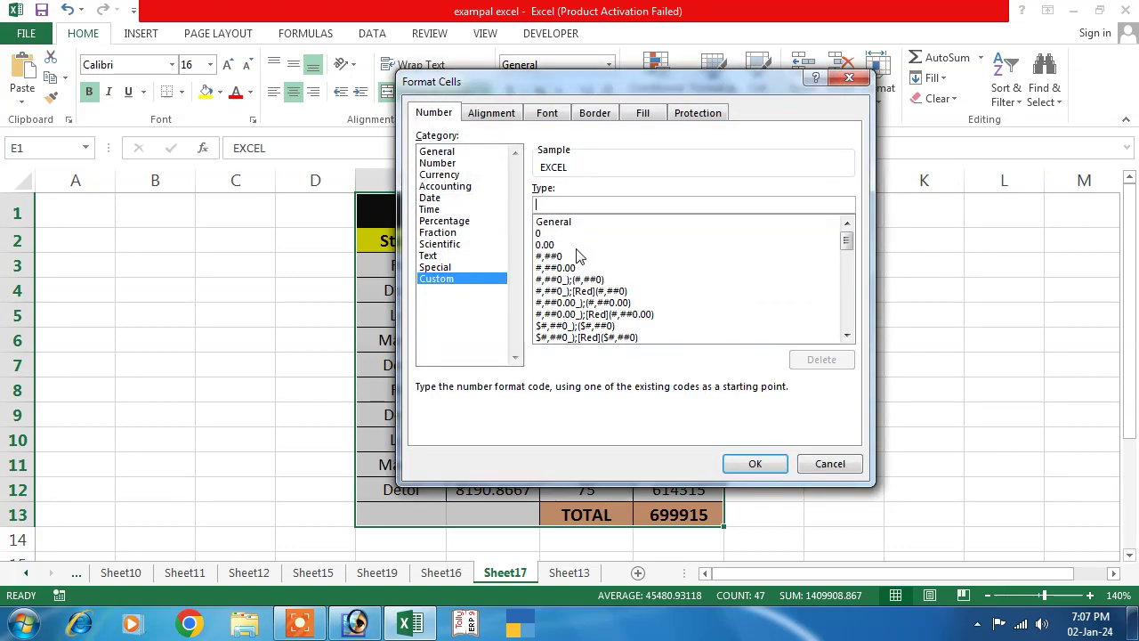
type(";;")
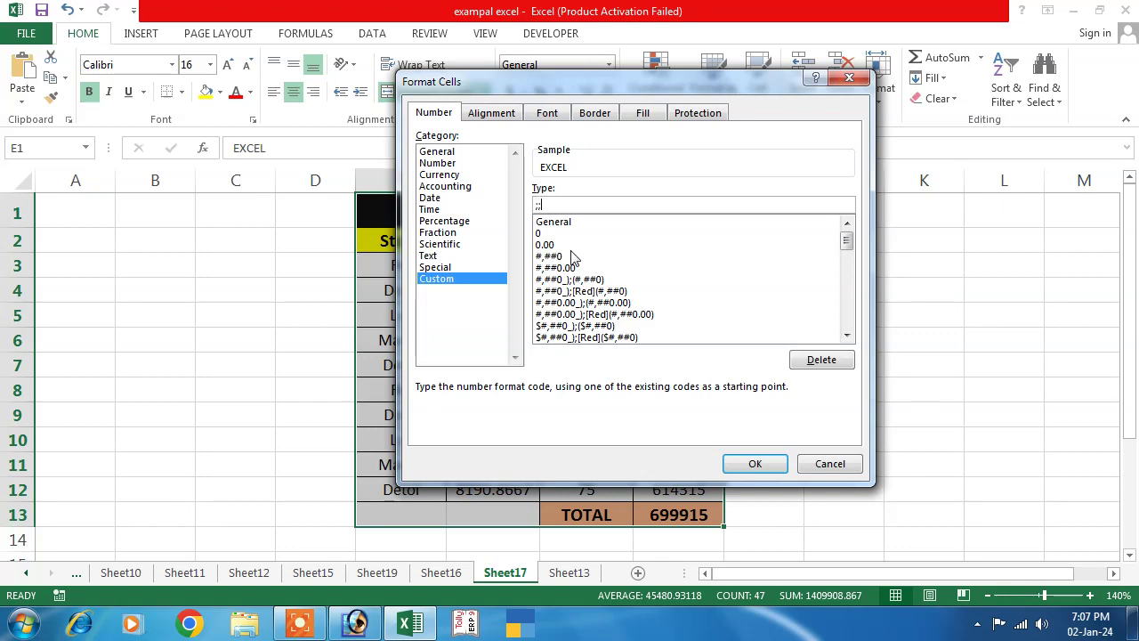
left_click(748, 462)
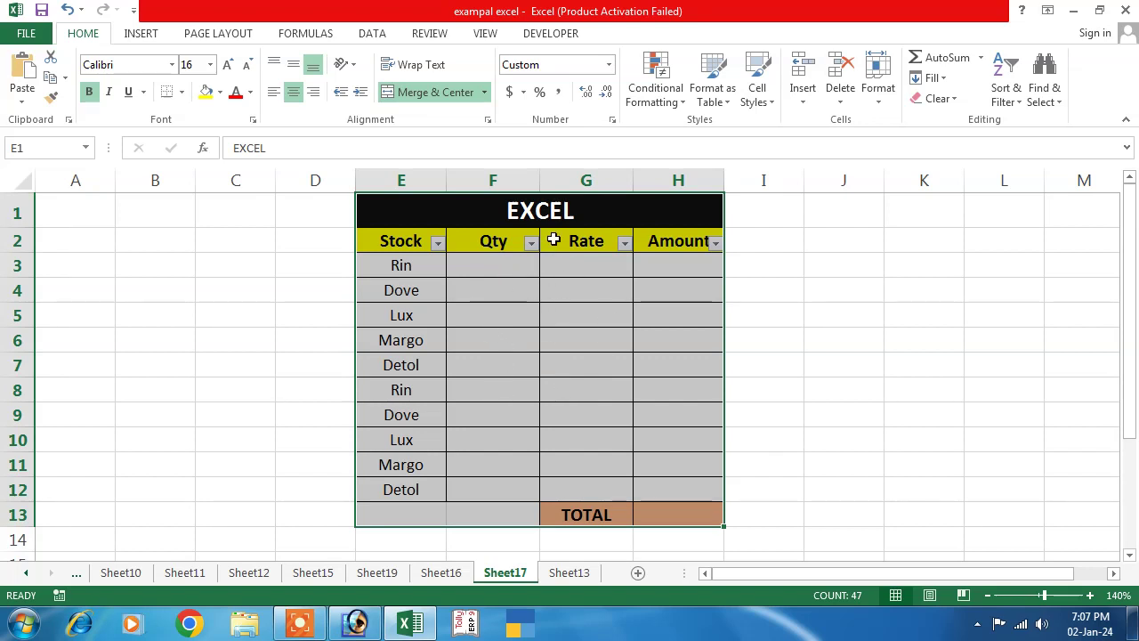
- Clear the ;; code so the table's numbers return in General format
left_click(613, 119)
left_click(566, 205)
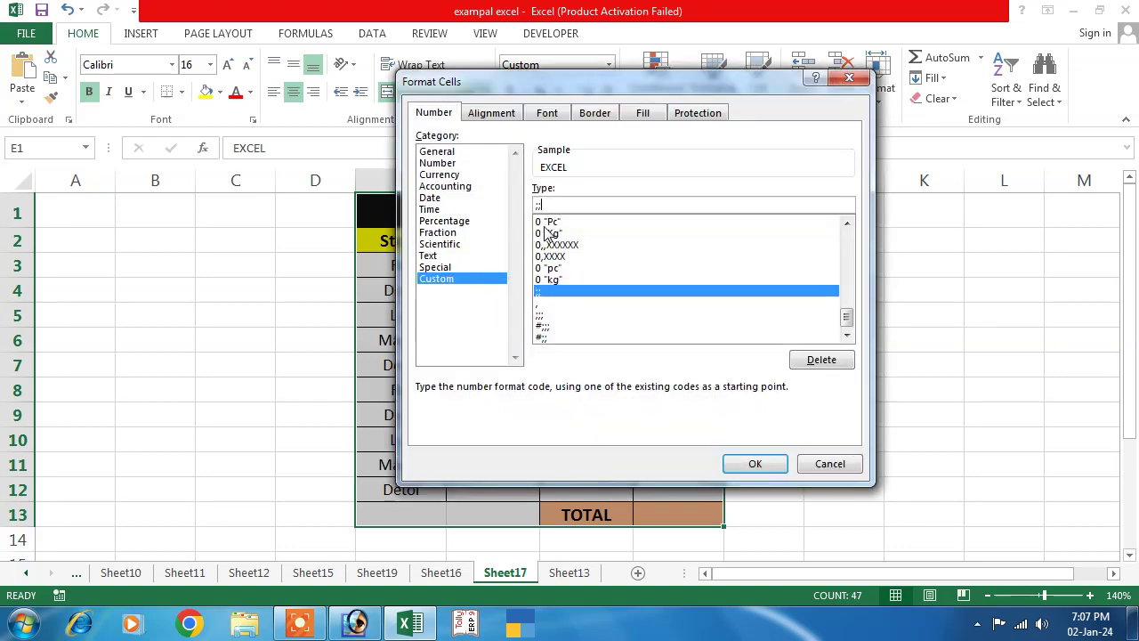
key("BackSpace")
key("BackSpace")
left_click(755, 463)
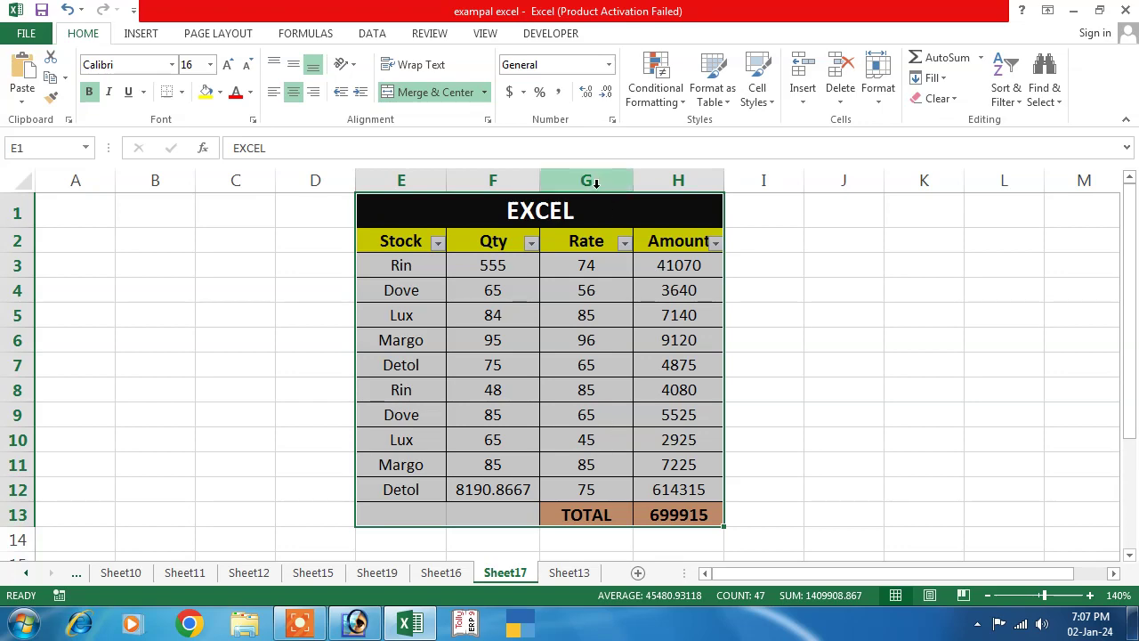
- Apply the #;;; custom format so only numbers show and all text is hidden
left_click(612, 123)
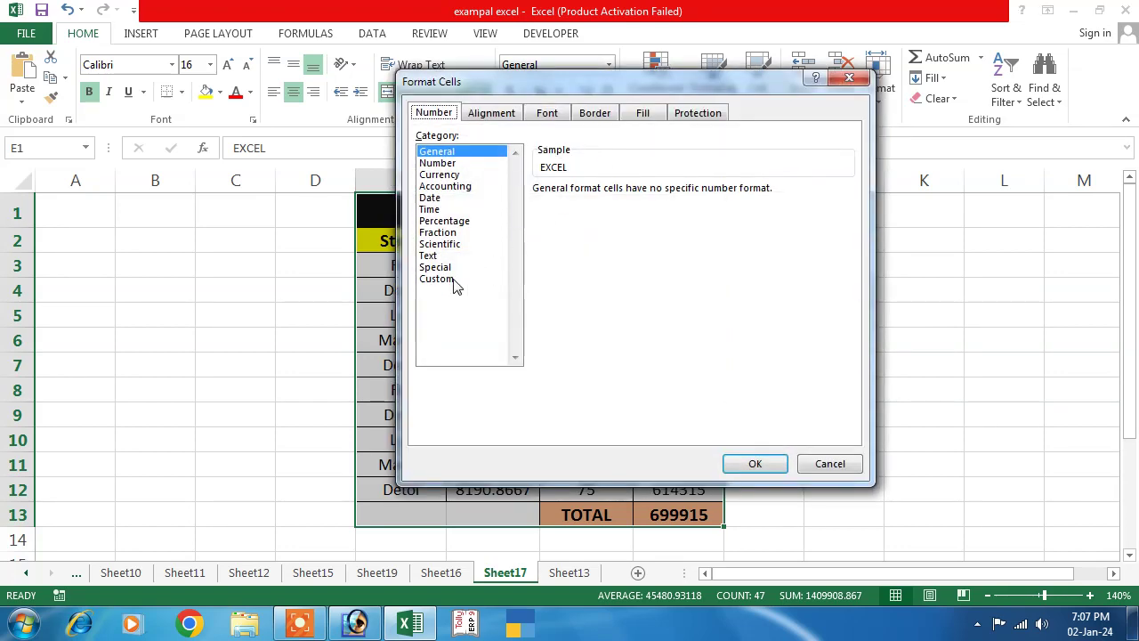
left_click(455, 280)
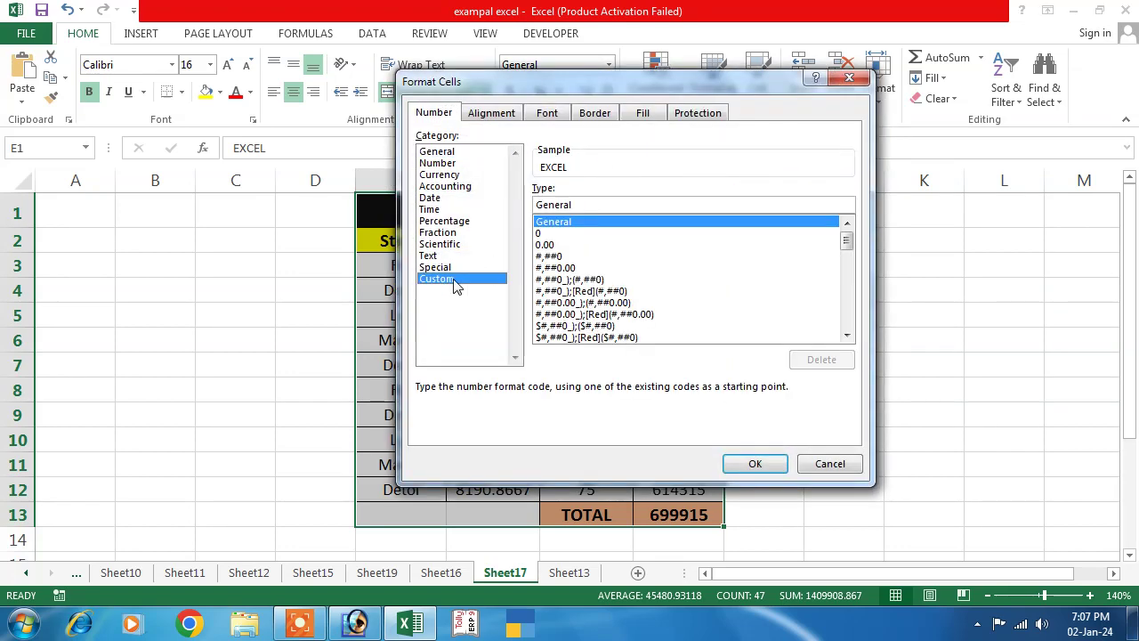
left_click(586, 207)
key("BackSpace")
key("BackSpace")
key("BackSpace")
key("BackSpace")
key("BackSpace")
key("BackSpace")
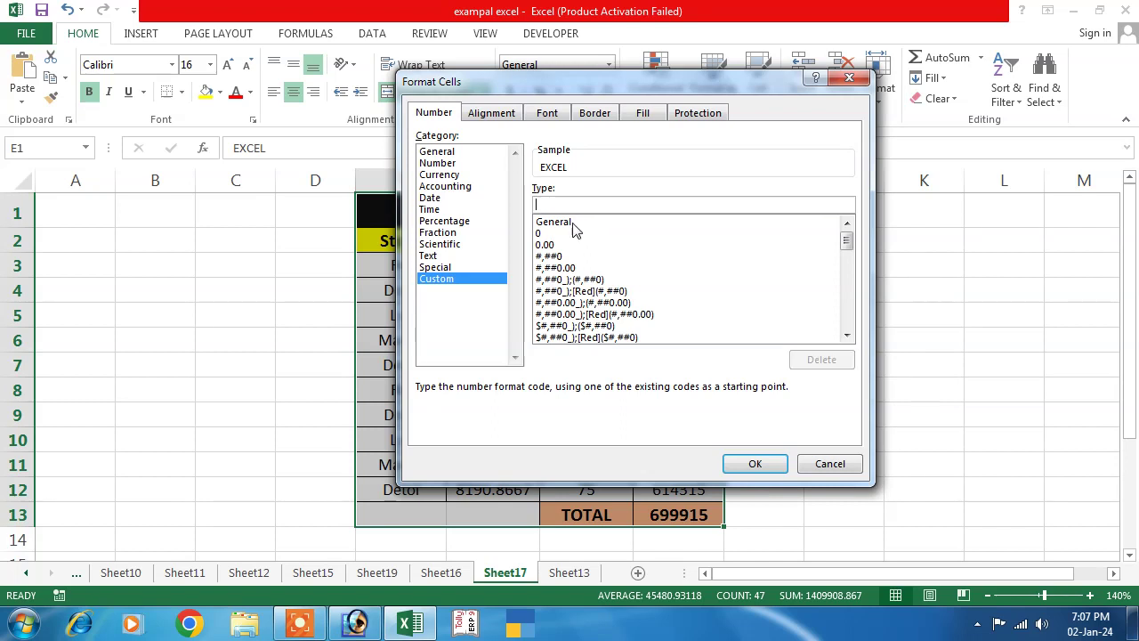
type("#")
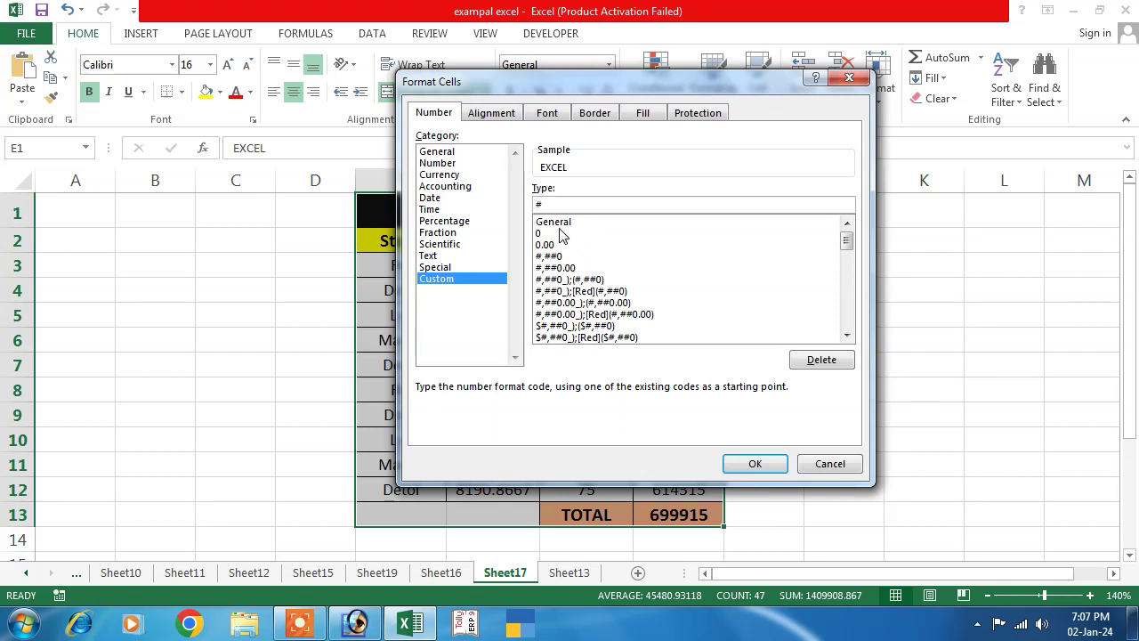
type(";;;")
left_click(746, 464)
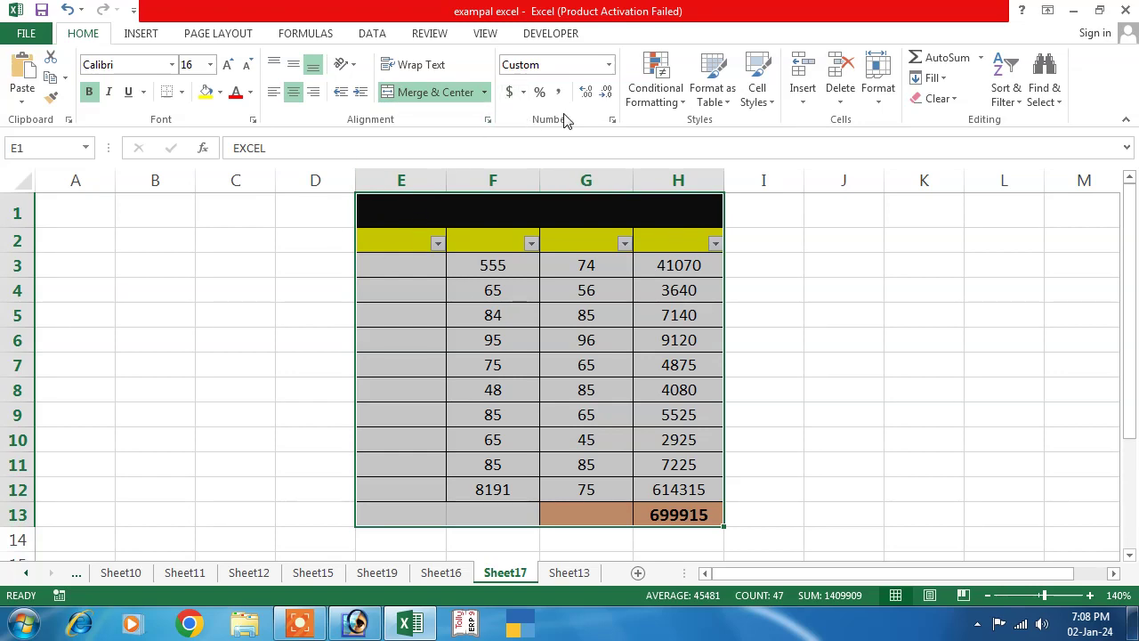
- Clear the #;;; code to restore the table to General format
left_click(612, 119)
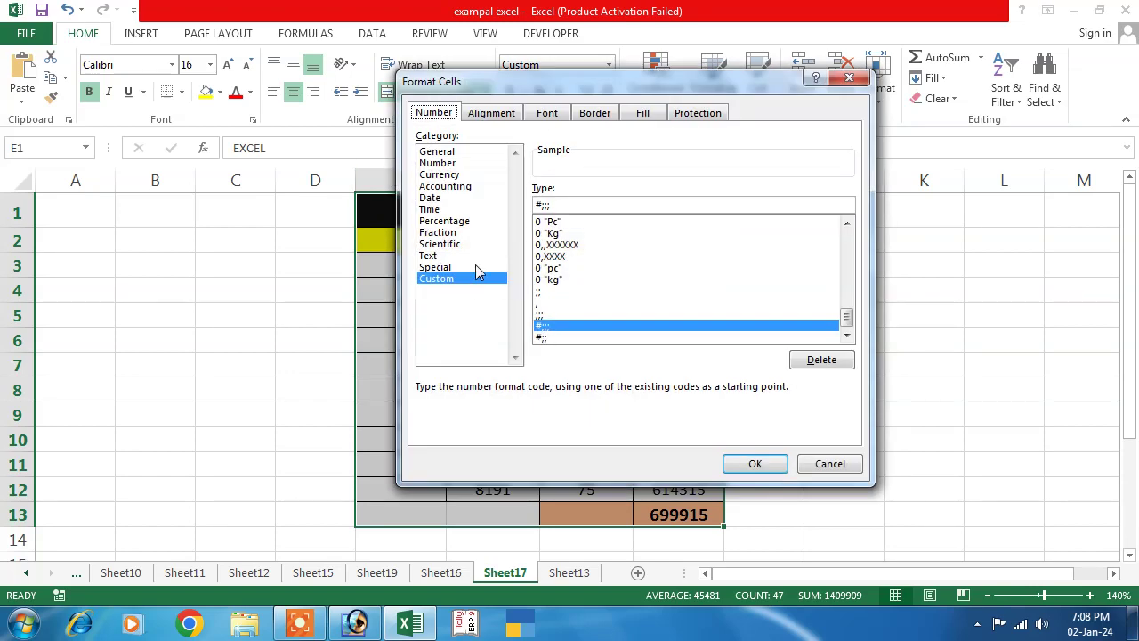
key("BackSpace")
key("BackSpace")
key("BackSpace")
key("BackSpace")
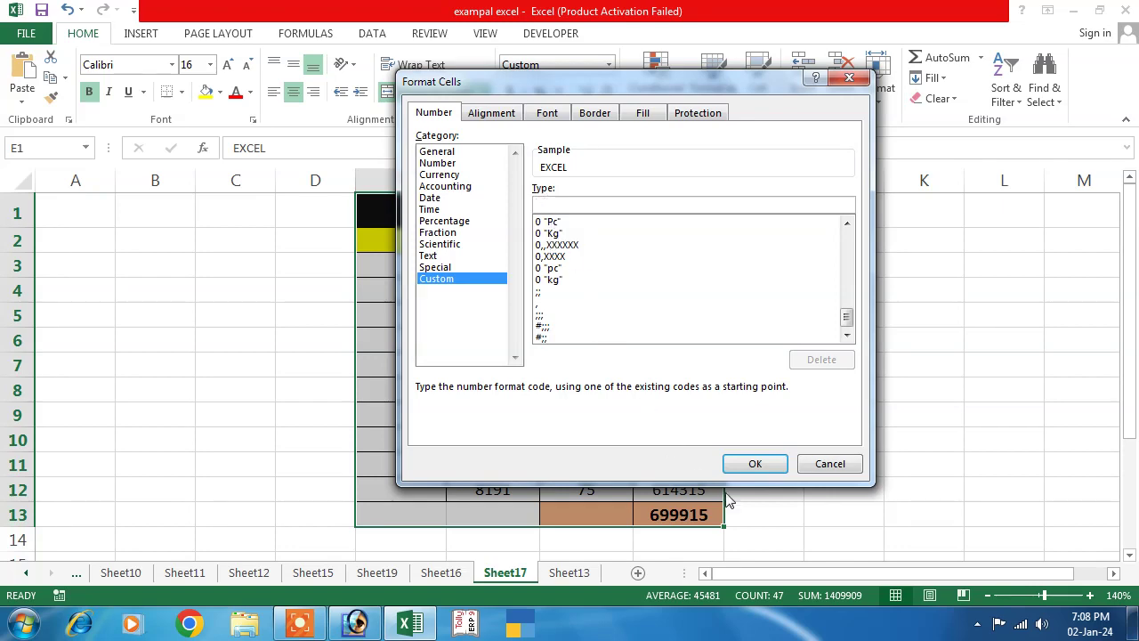
left_click(756, 464)
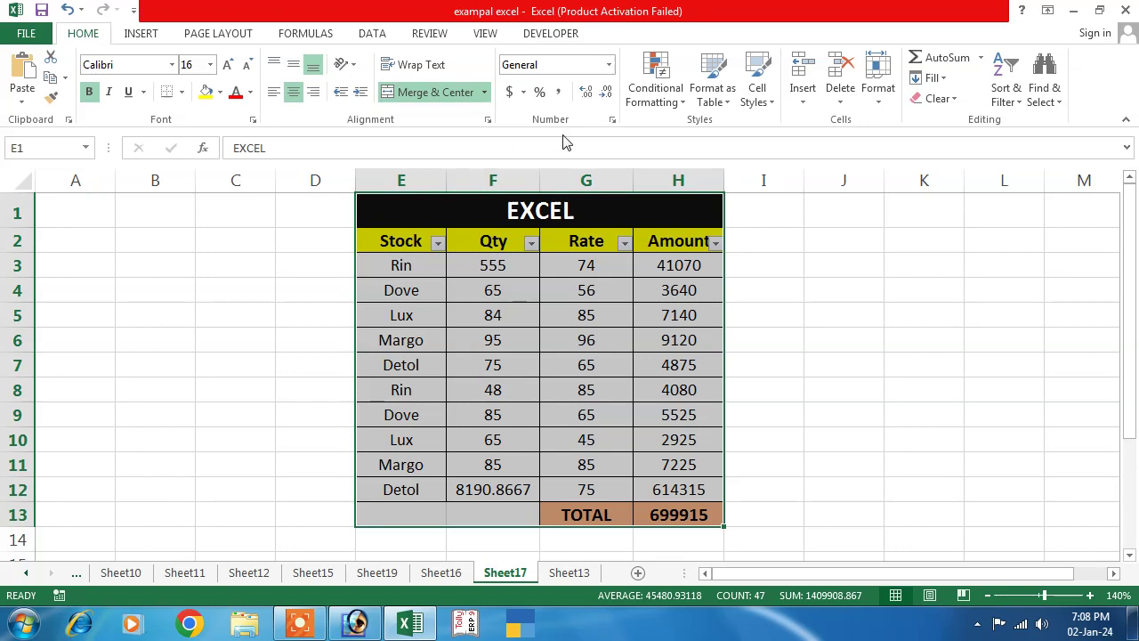
- Hide all contents with the ;;; custom format, then undo so everything reappears
left_click(612, 120)
left_click(458, 280)
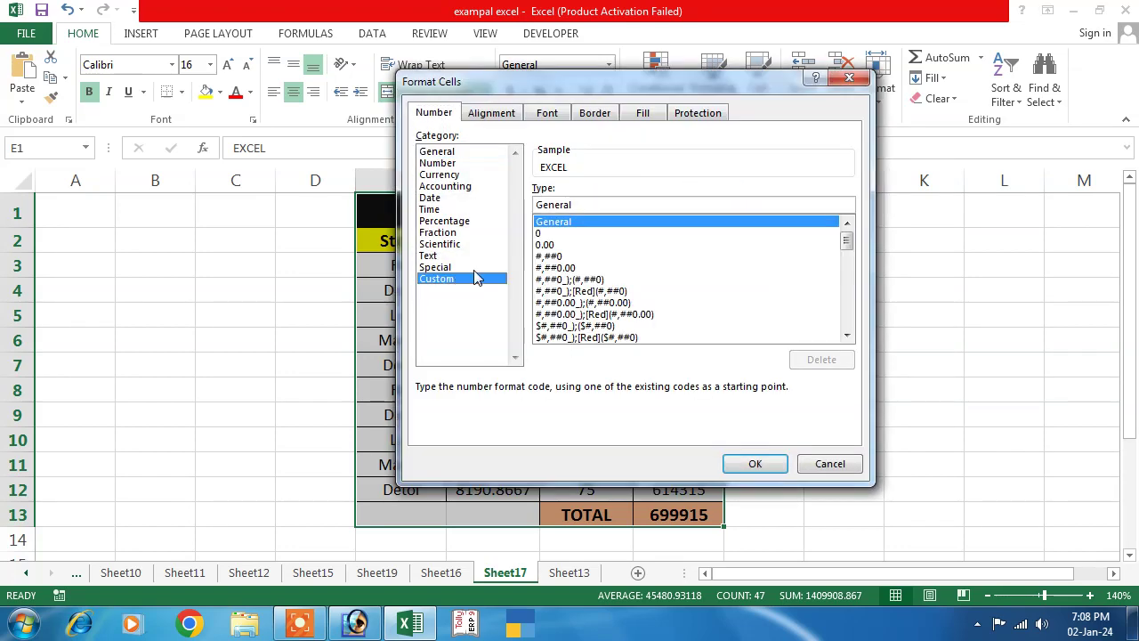
key("BackSpace")
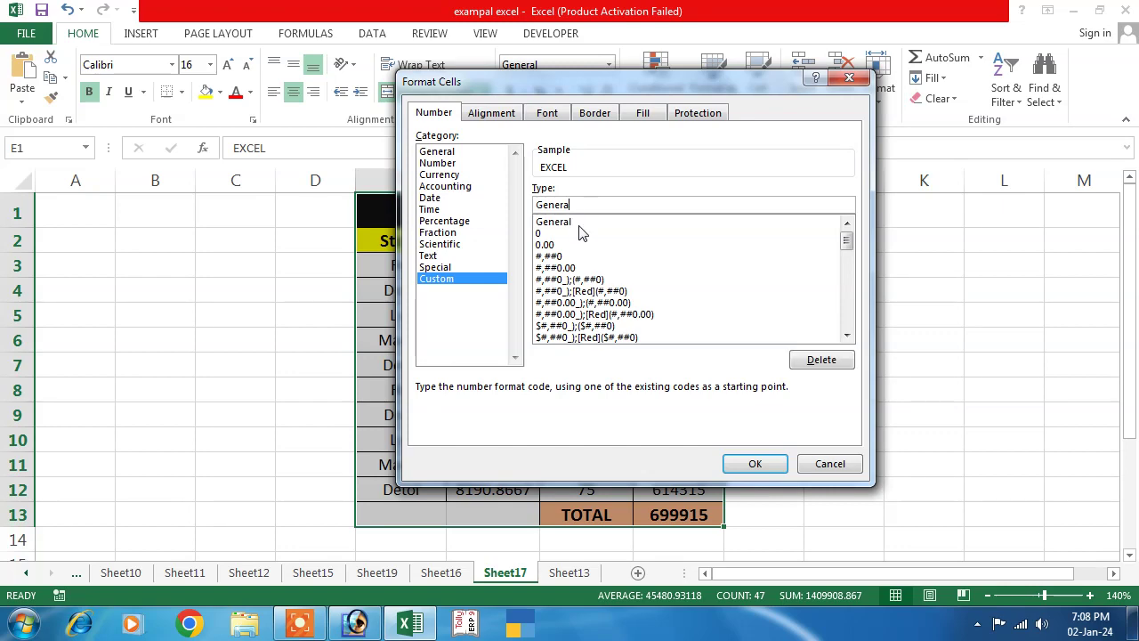
key("BackSpace")
key("BackSpace")
key("BackSpace")
type(";")
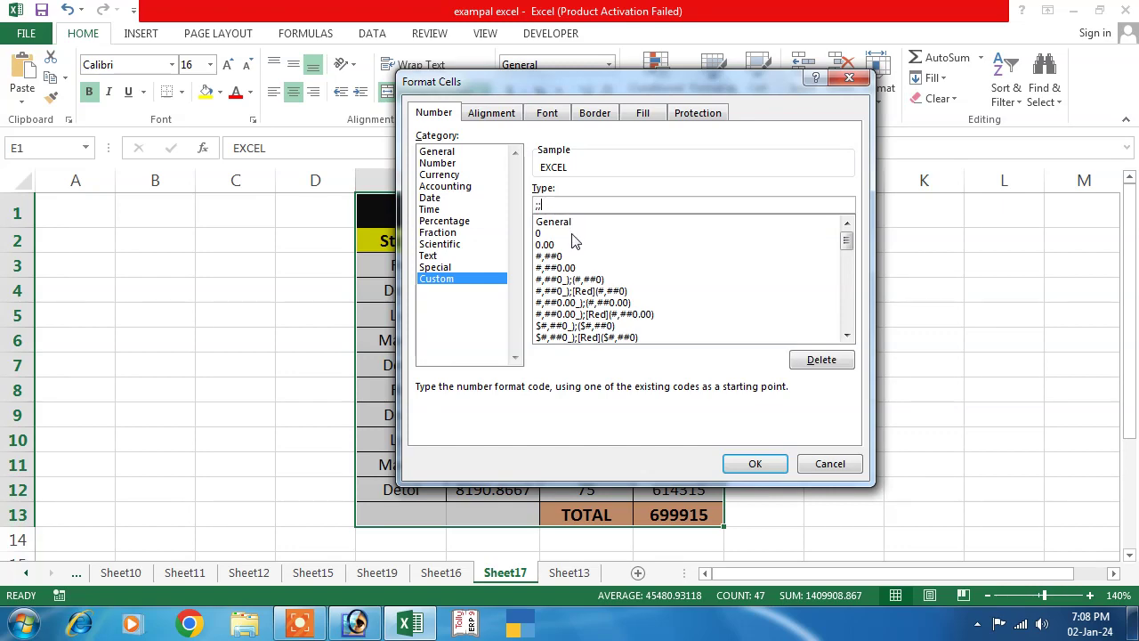
type(";;")
left_click(755, 464)
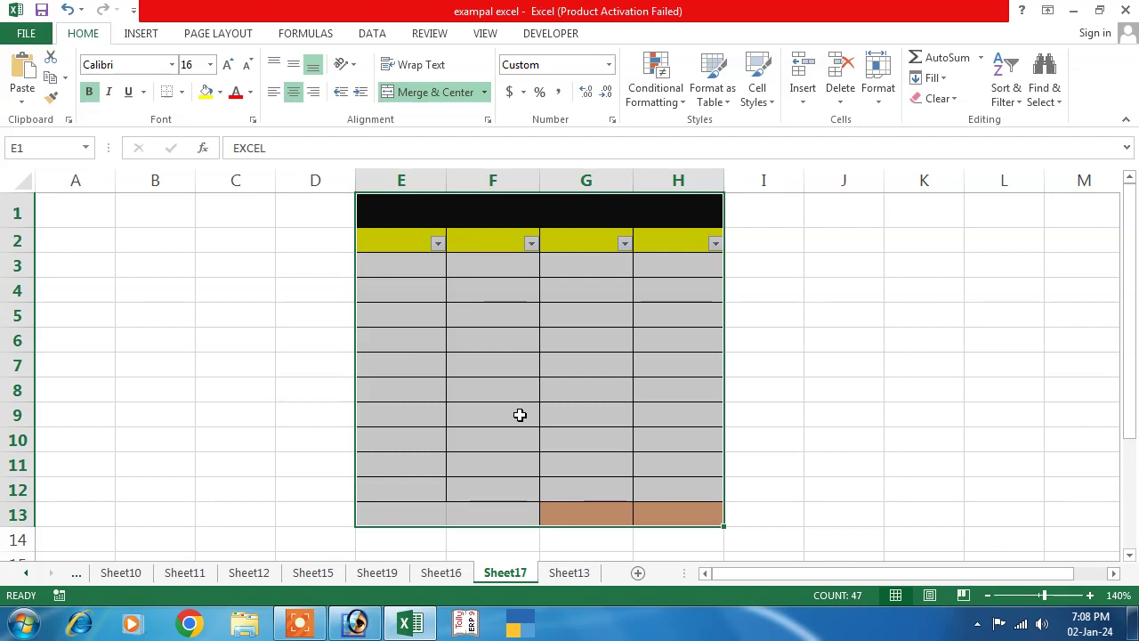
key("ctrl+z")
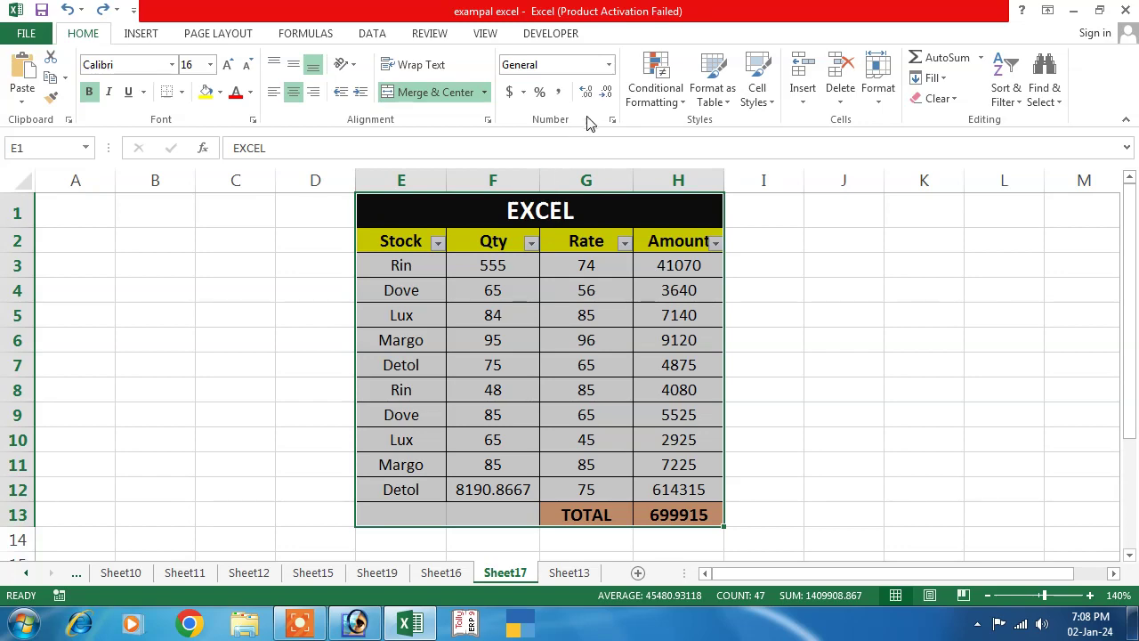
left_click(612, 119)
left_click(442, 279)
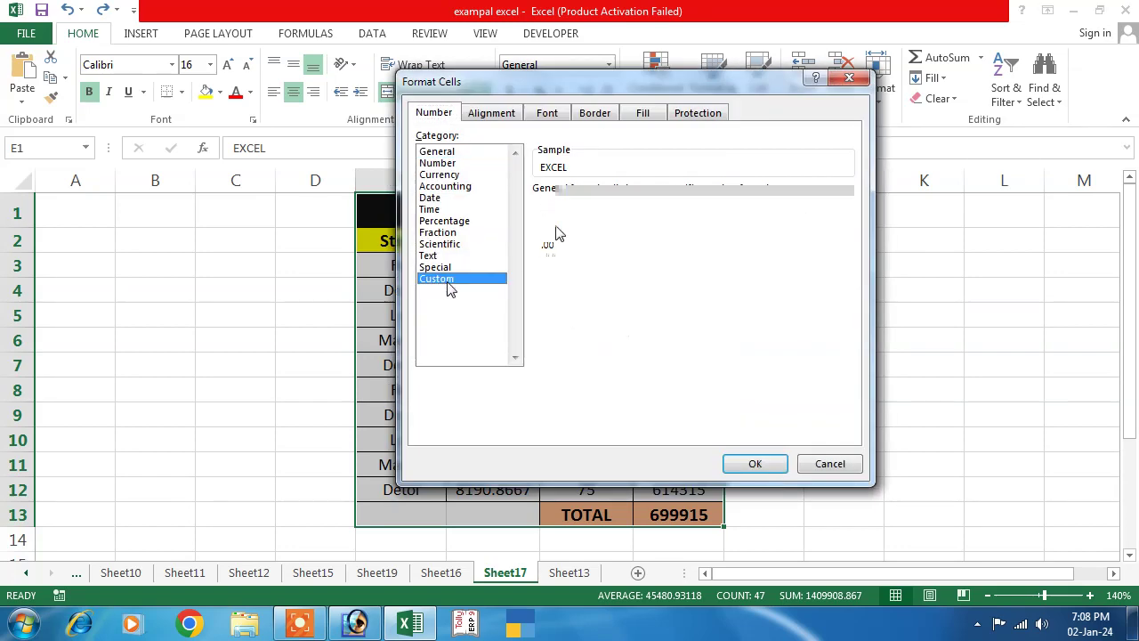
left_click(847, 74)
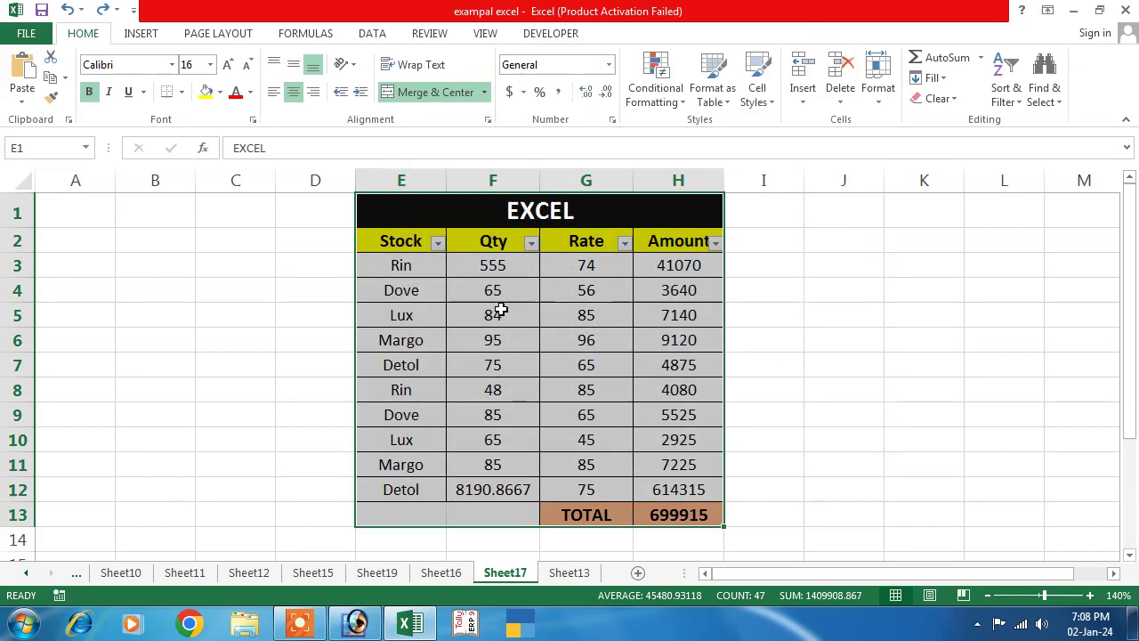
left_click(922, 365)
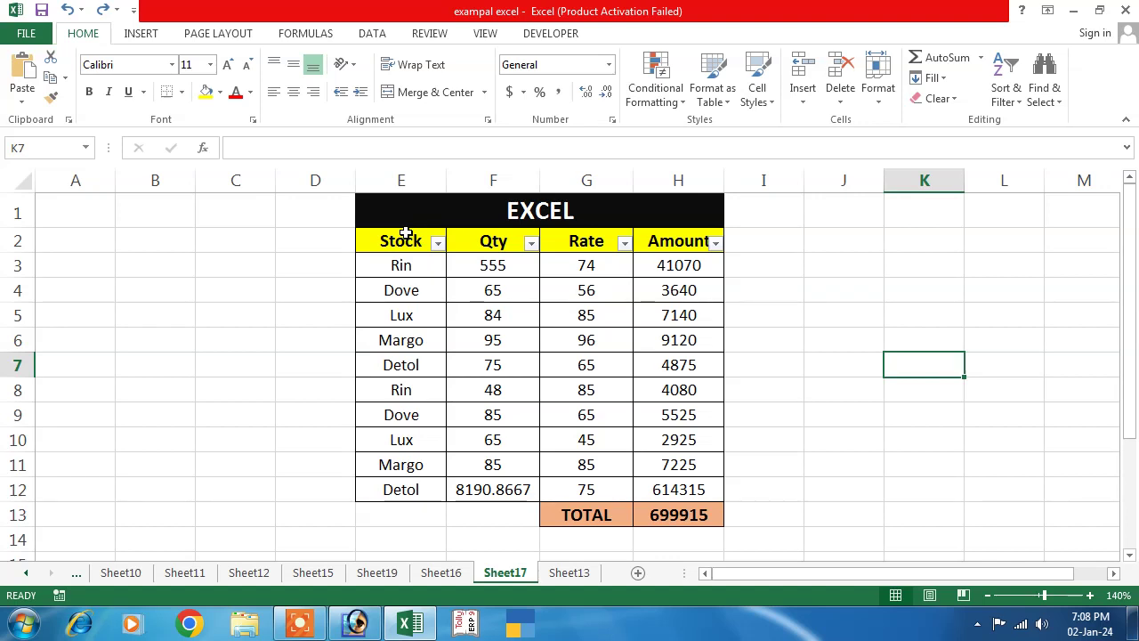